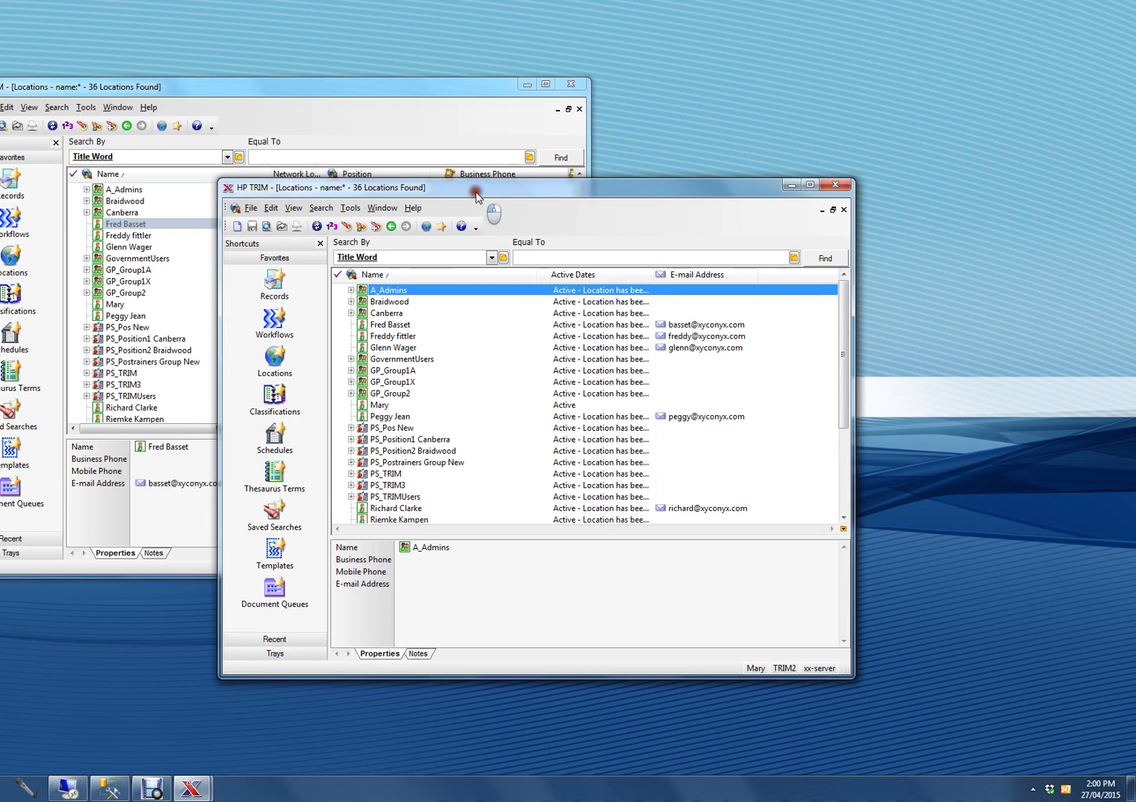
Compare the Locations lists in the TRIM1 and TRIM2 dataset windows
left_click_drag(476, 195, 513, 207)
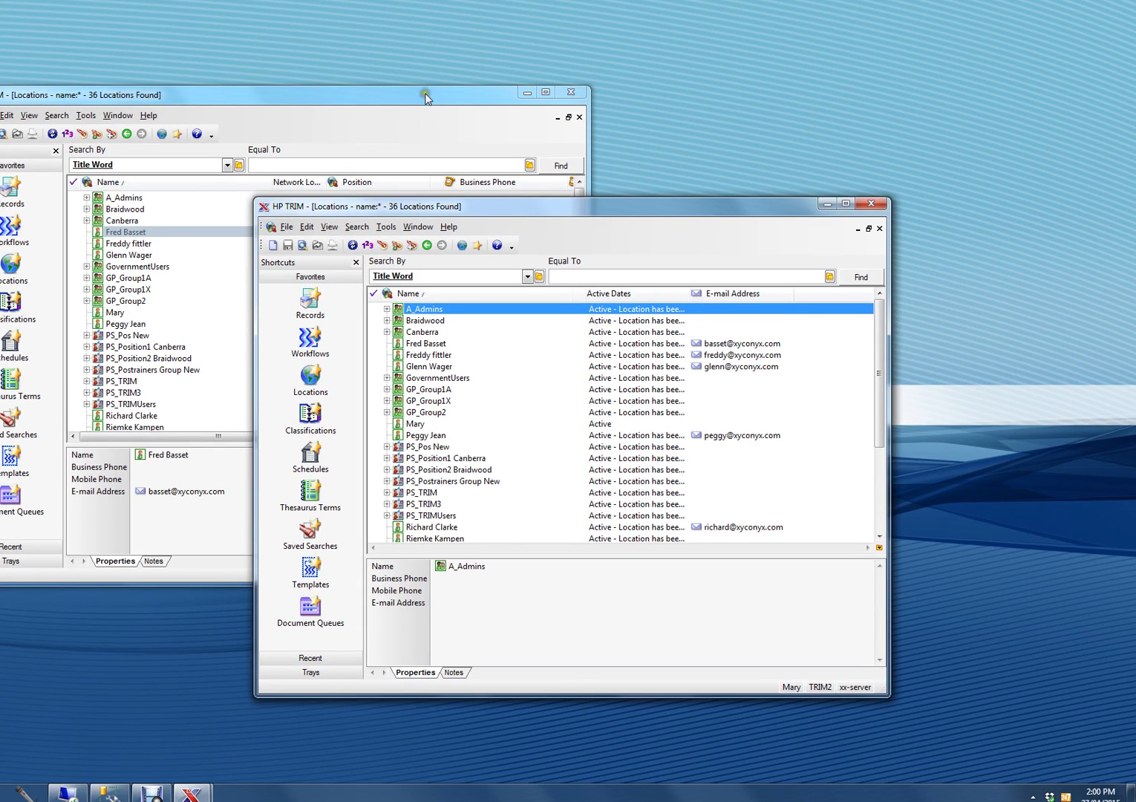
left_click(425, 91)
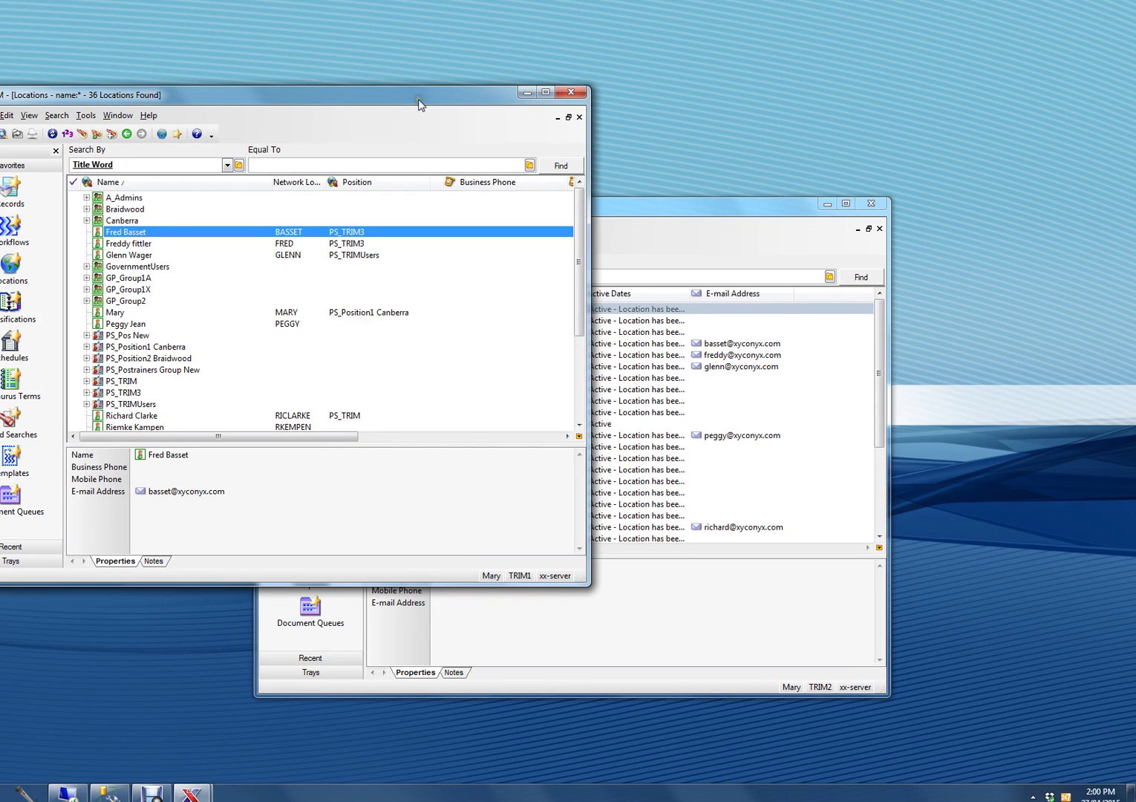
left_click(644, 207)
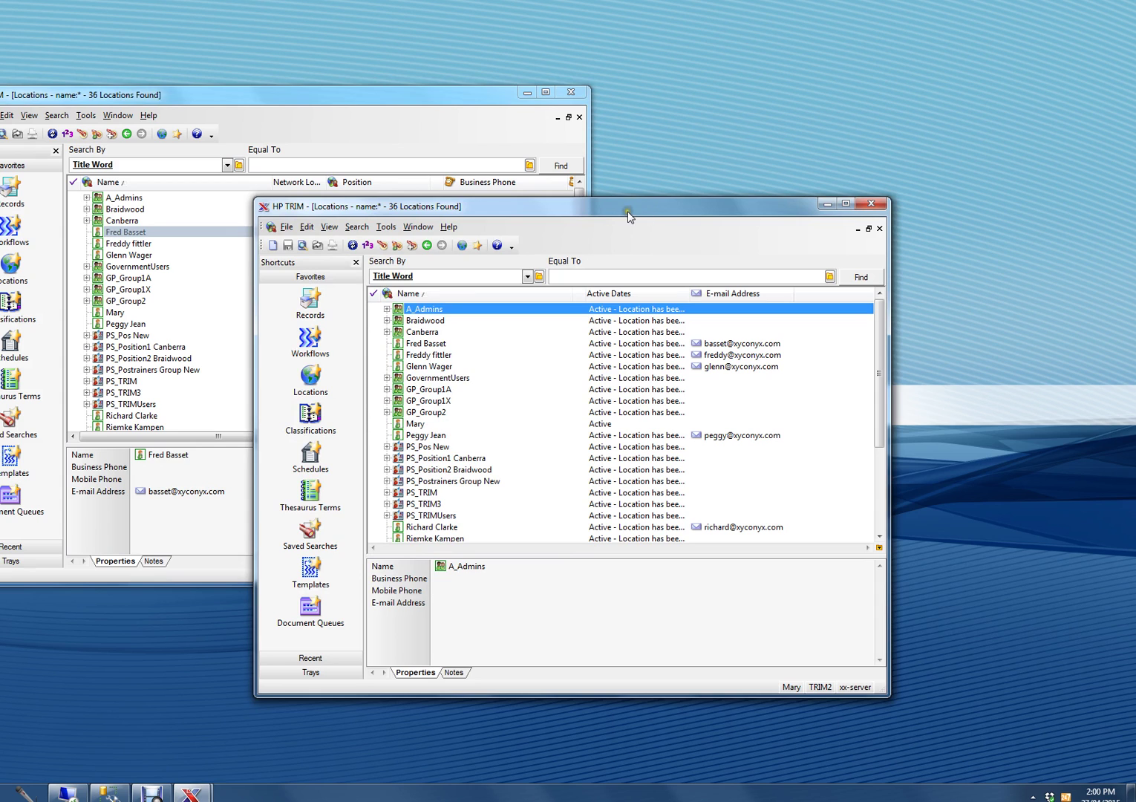
left_click_drag(629, 214, 642, 214)
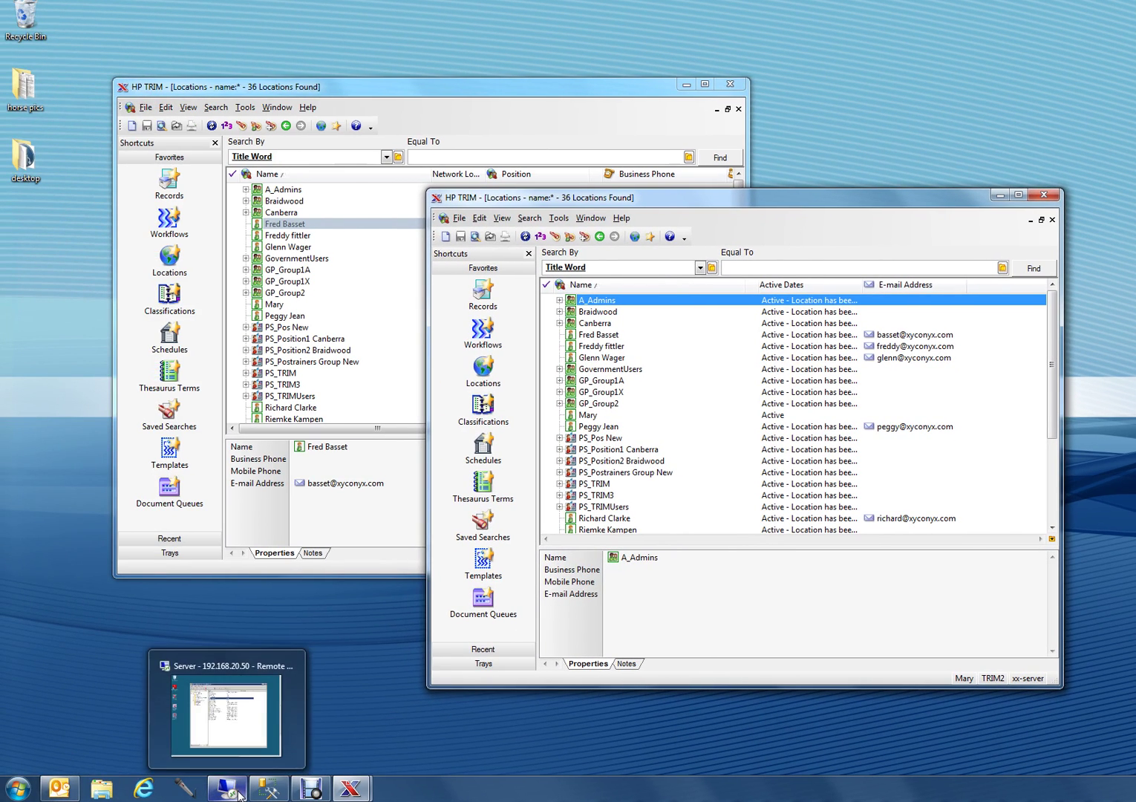
Switch to the server's Remote Desktop session and create a global security group named PS_TRIM2 in the Braidwood organizational unit
left_click(242, 793)
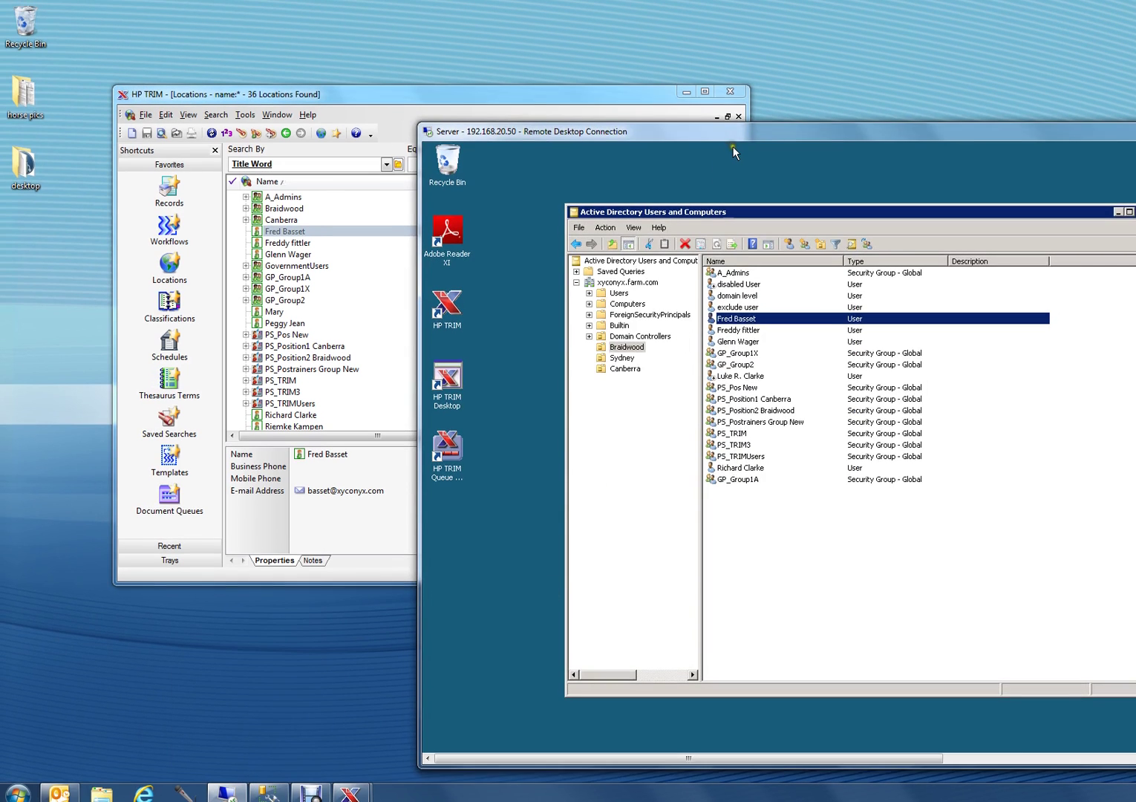
left_click_drag(751, 131, 703, 122)
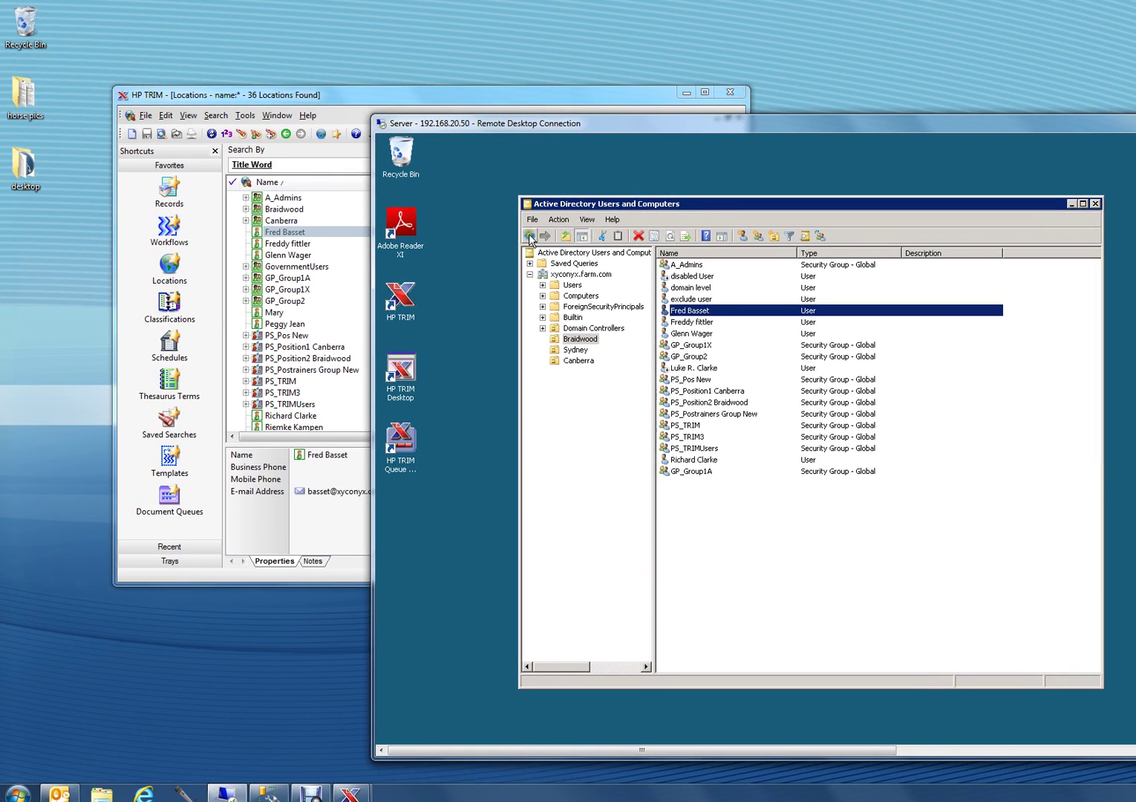
right_click(586, 342)
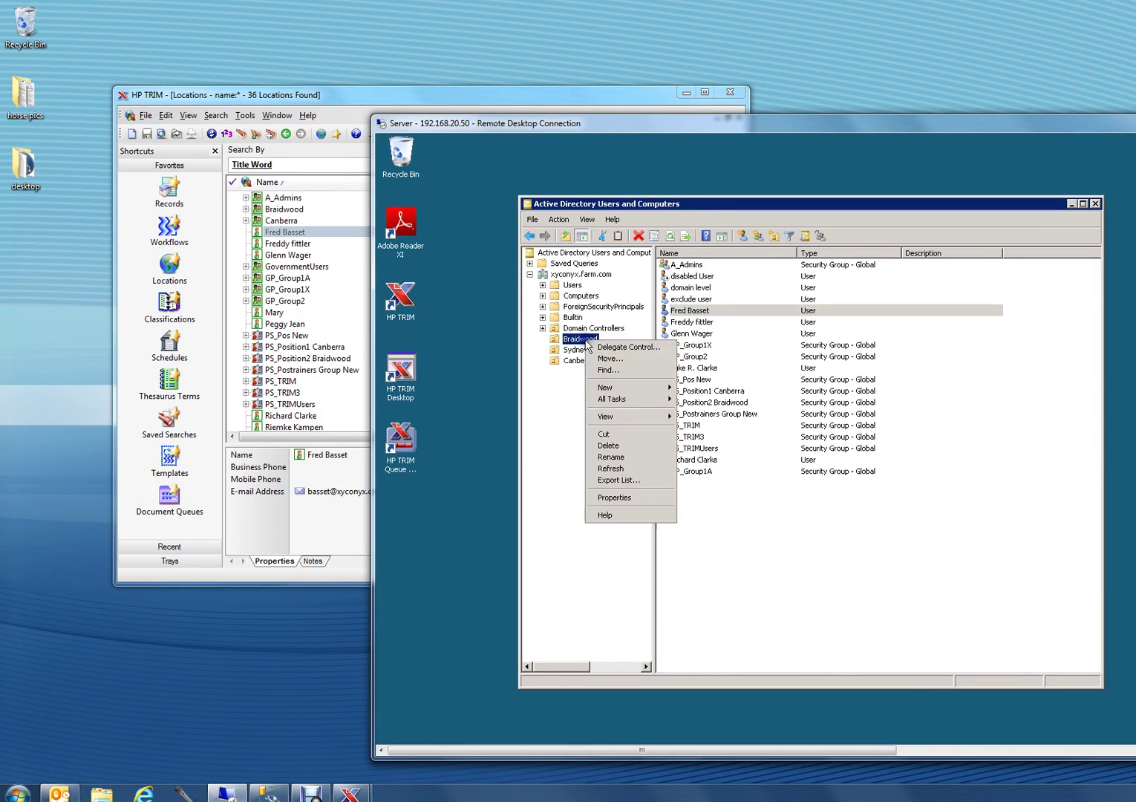
mouse_move(627, 387)
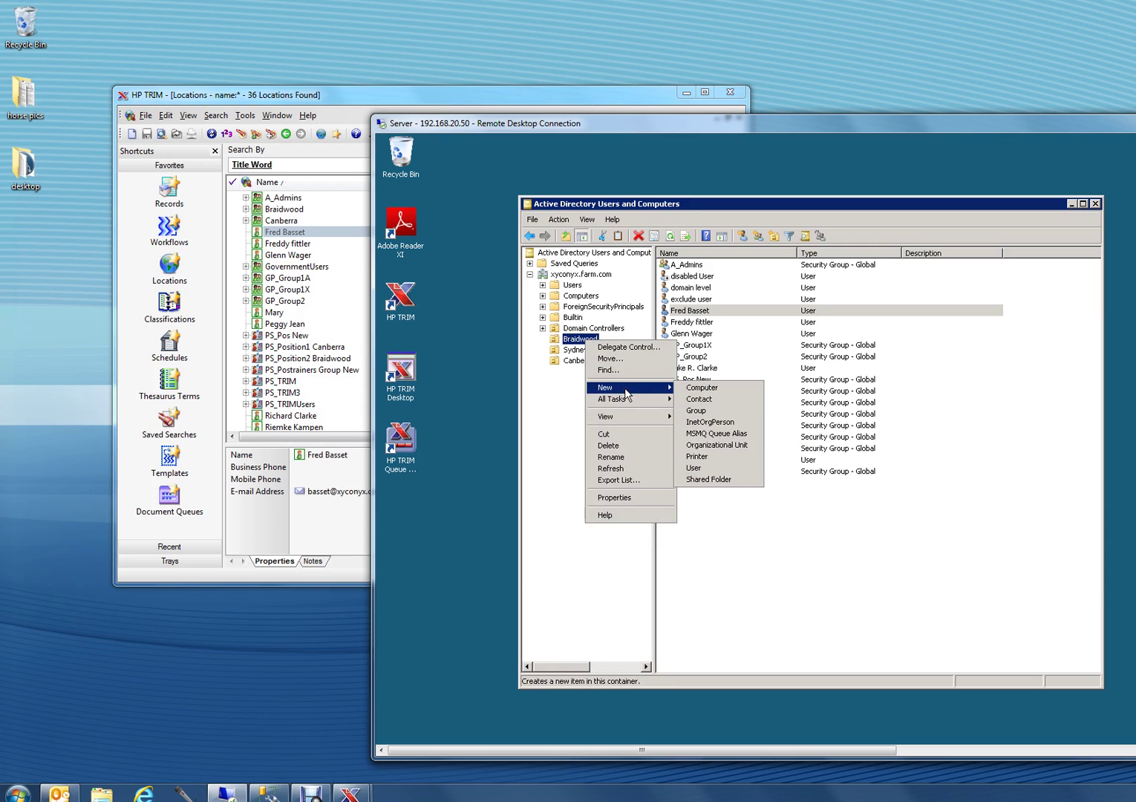
left_click(722, 412)
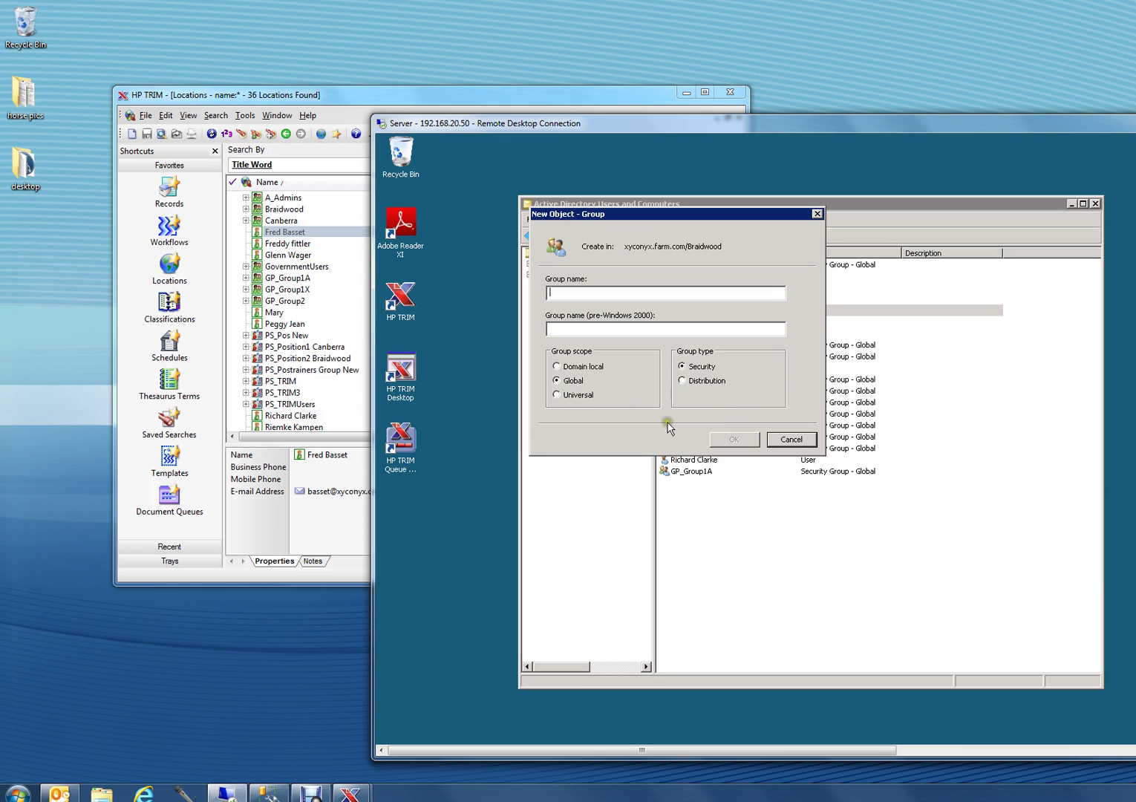
type("PS_TRIM2")
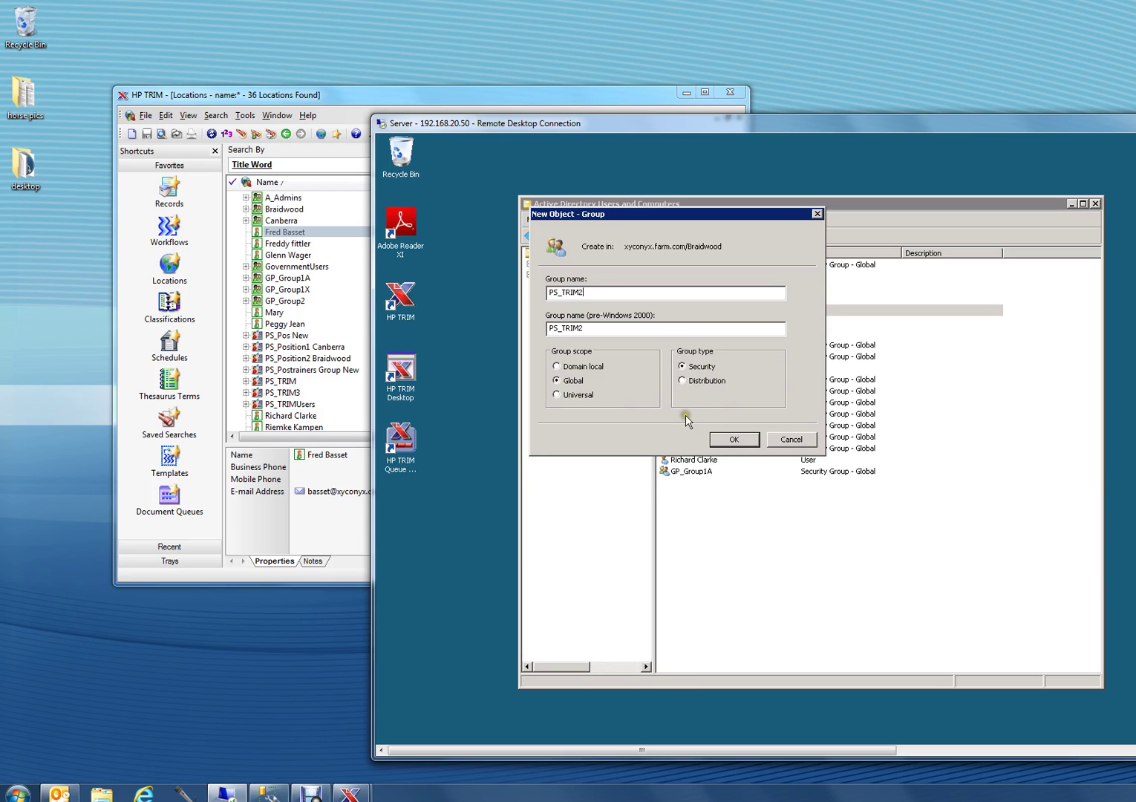
left_click(730, 443)
left_click(738, 442)
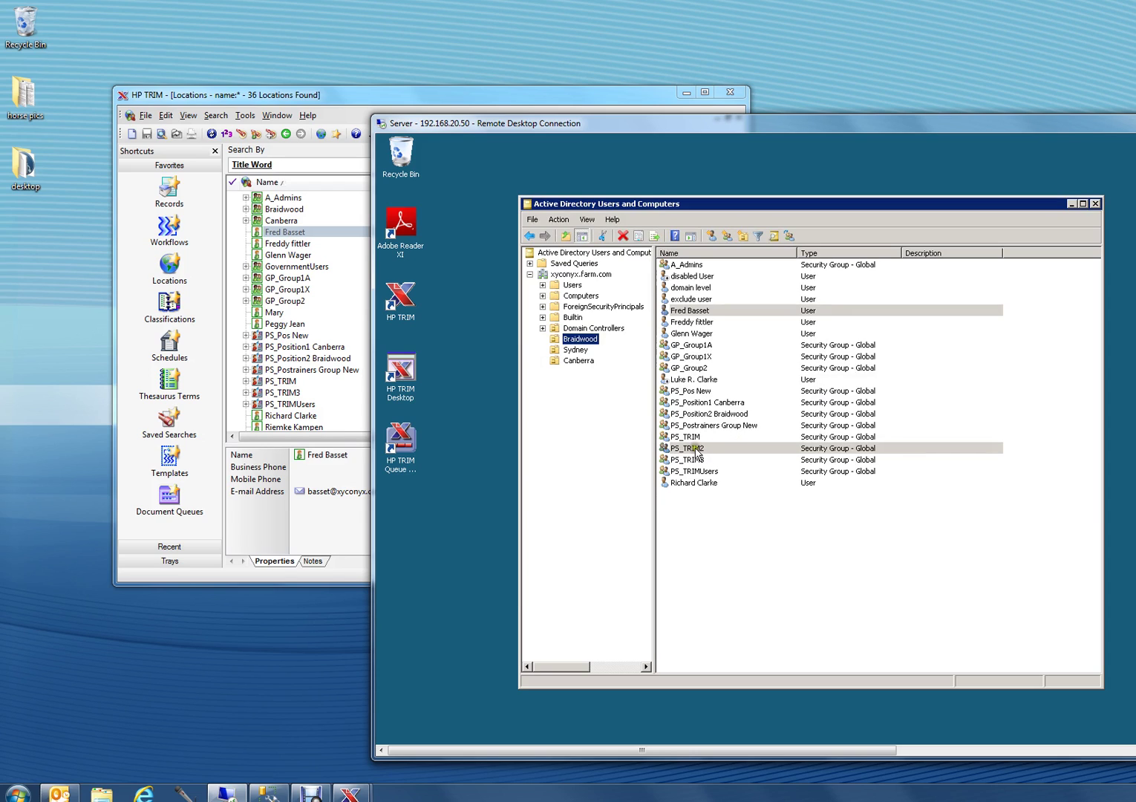
Open the properties of the PS_TRIM2 group and try adding GP_Group1A as one of its members
double_click(712, 450)
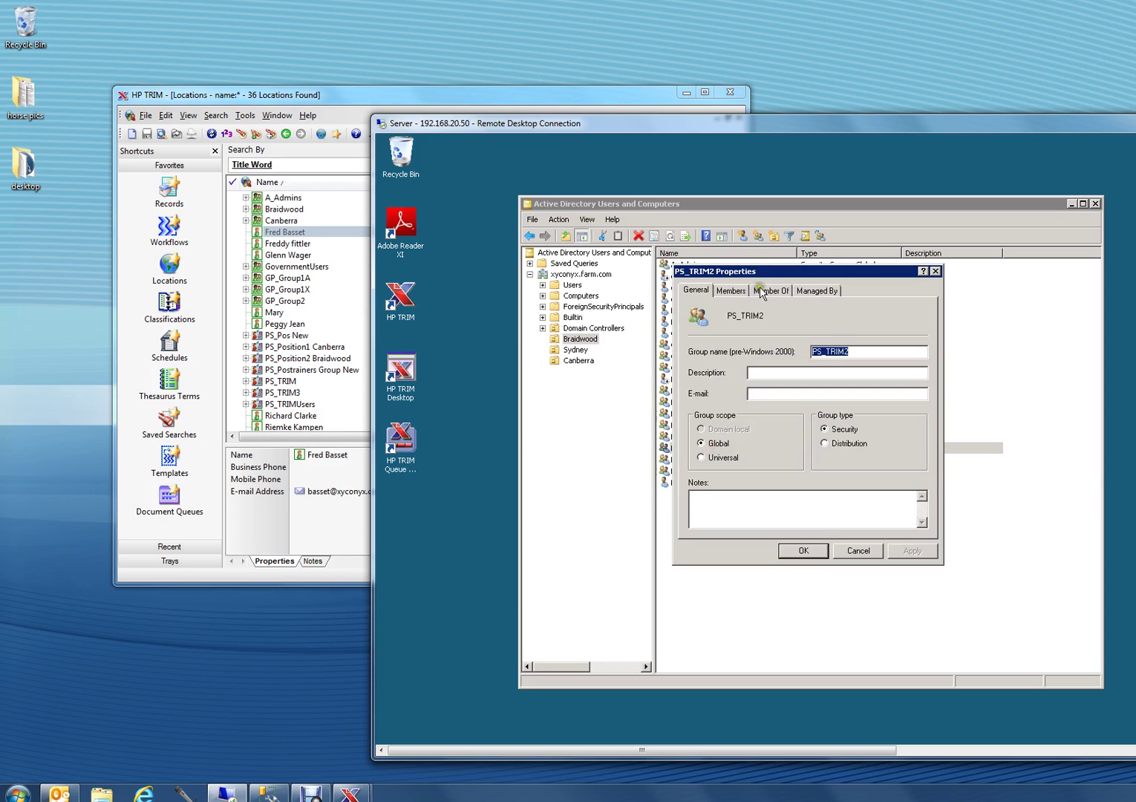
left_click(731, 291)
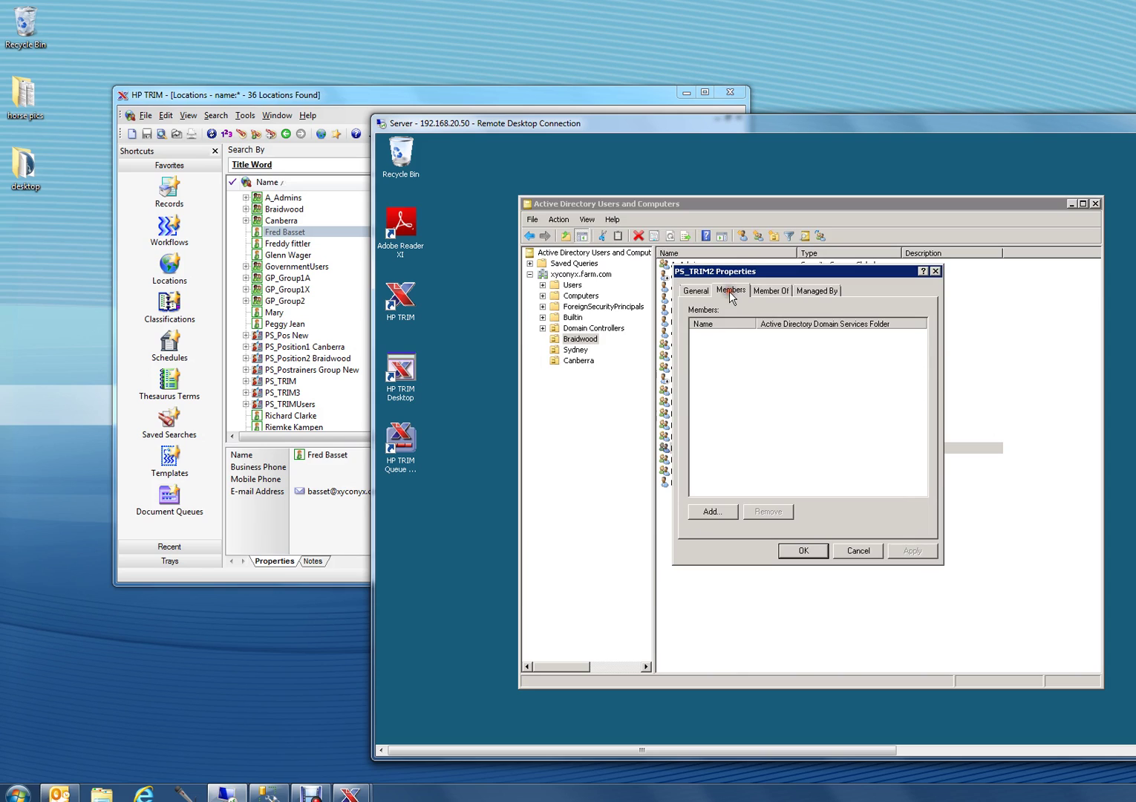
left_click(710, 512)
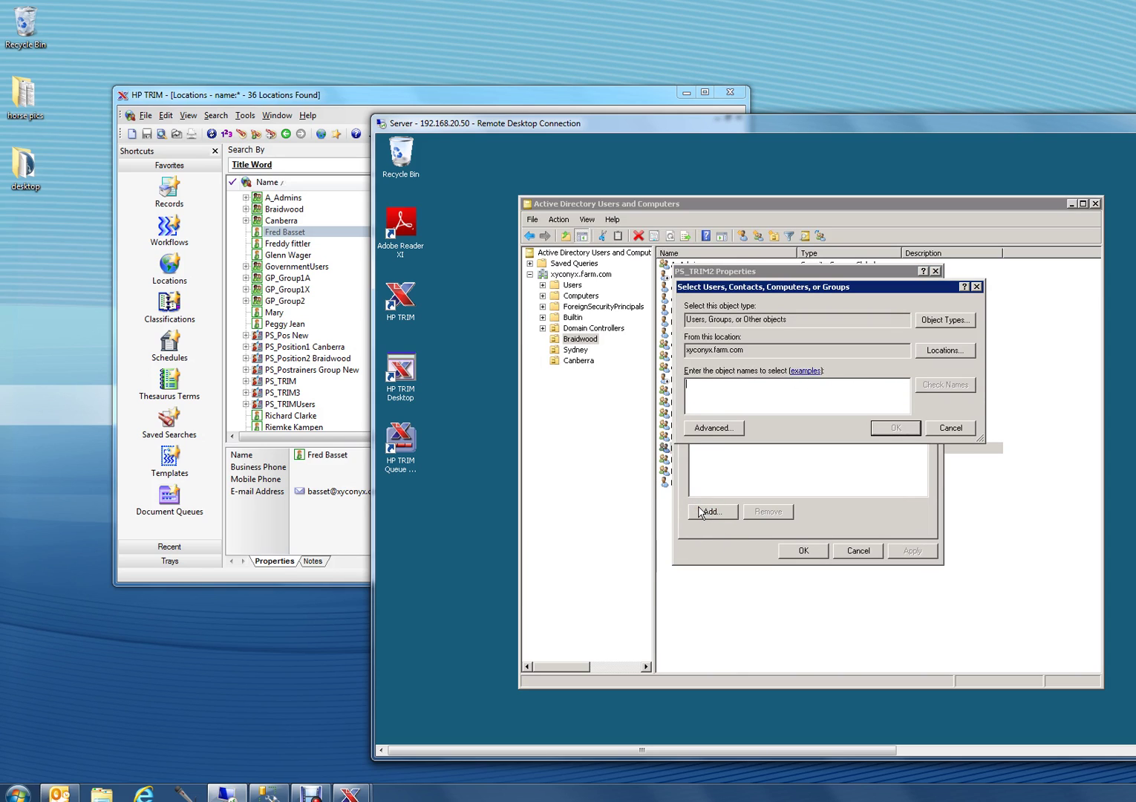
type("gp")
key("Return")
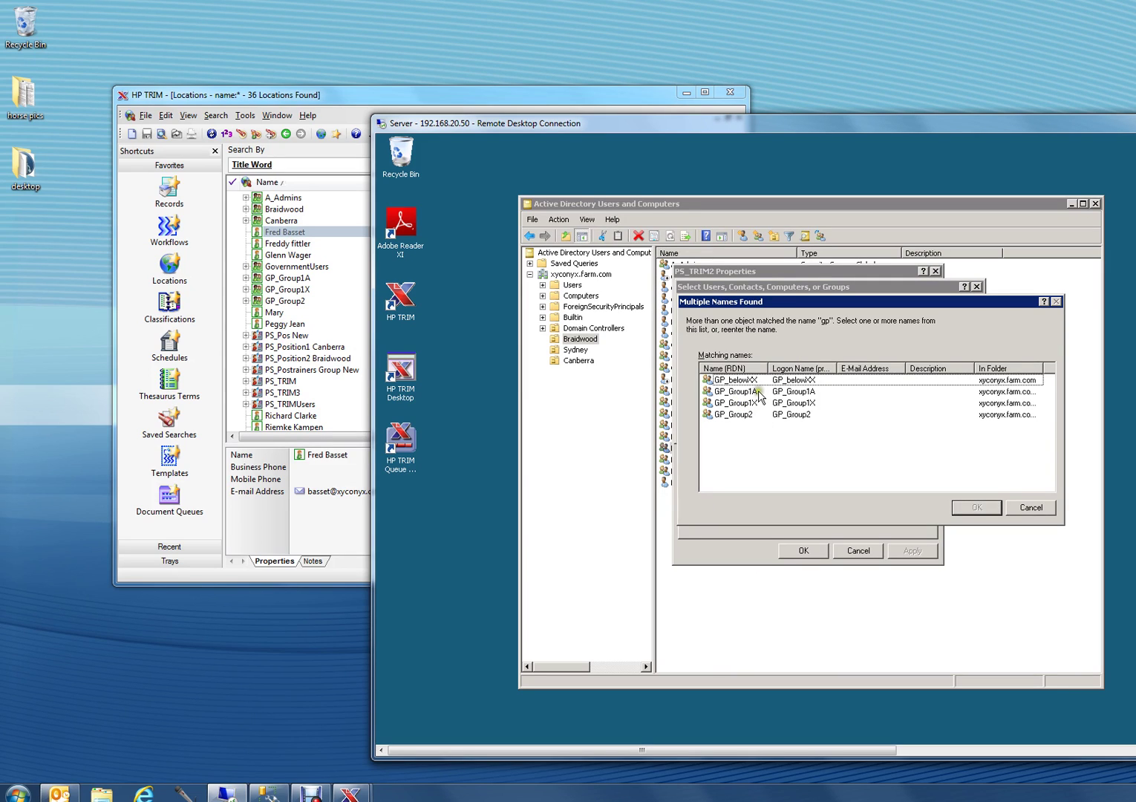
left_click(757, 392)
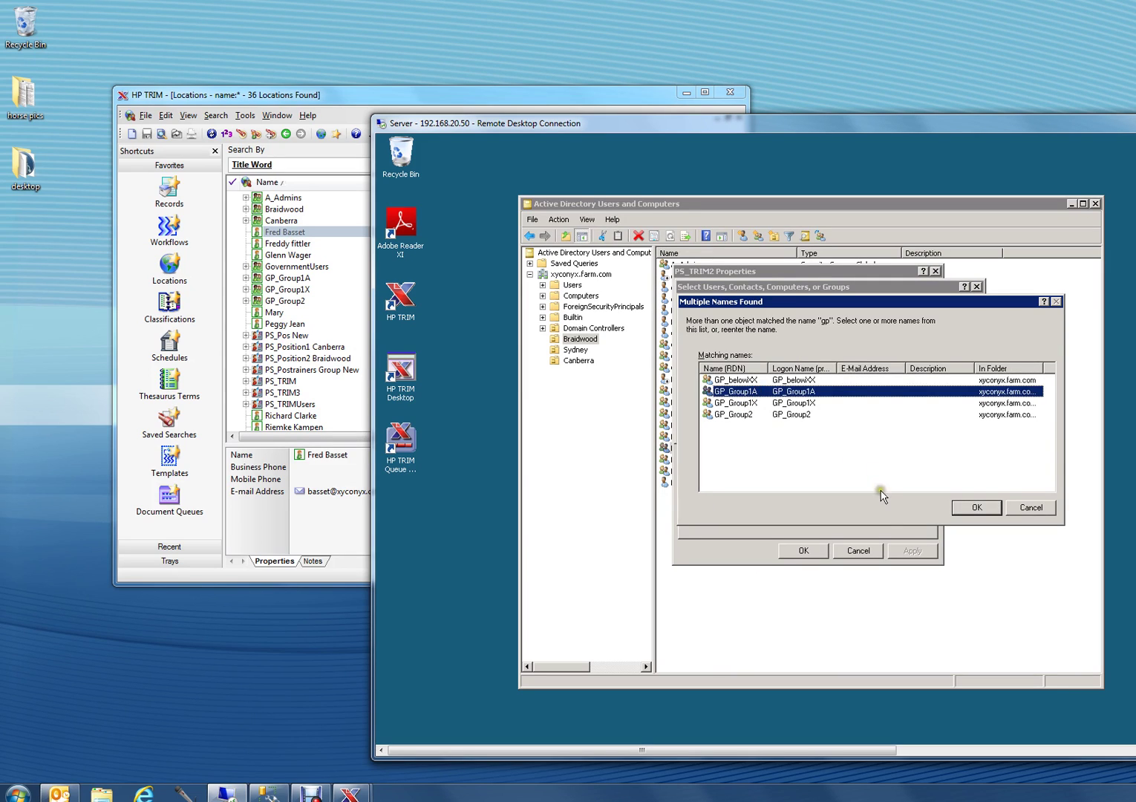
left_click(976, 507)
left_click(978, 509)
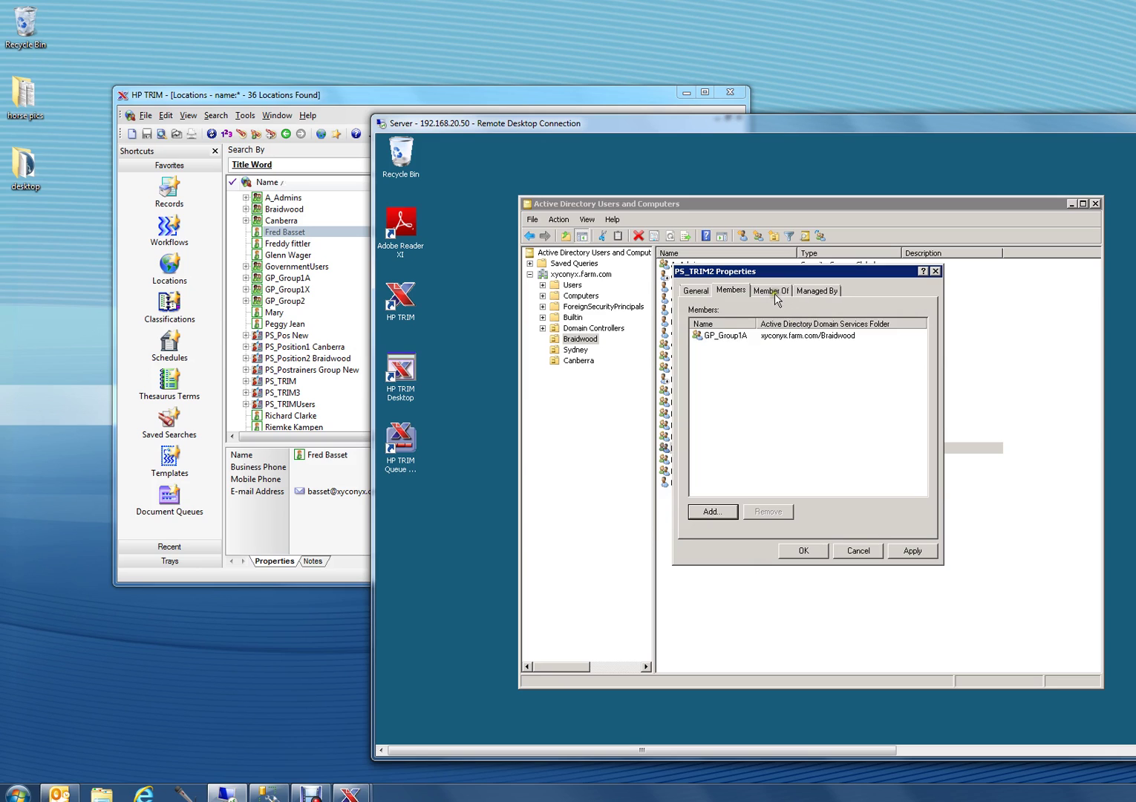
Remove GP_Group1A from the members of PS_TRIM2
left_click(724, 335)
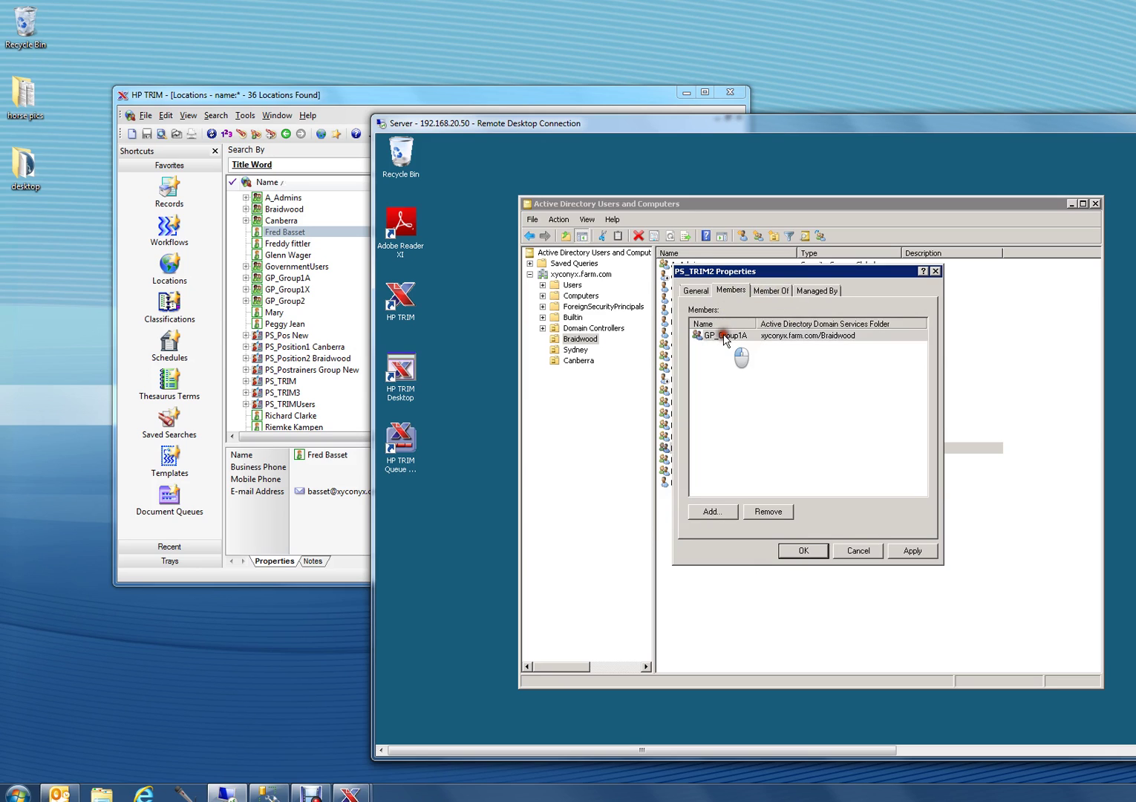
left_click(767, 509)
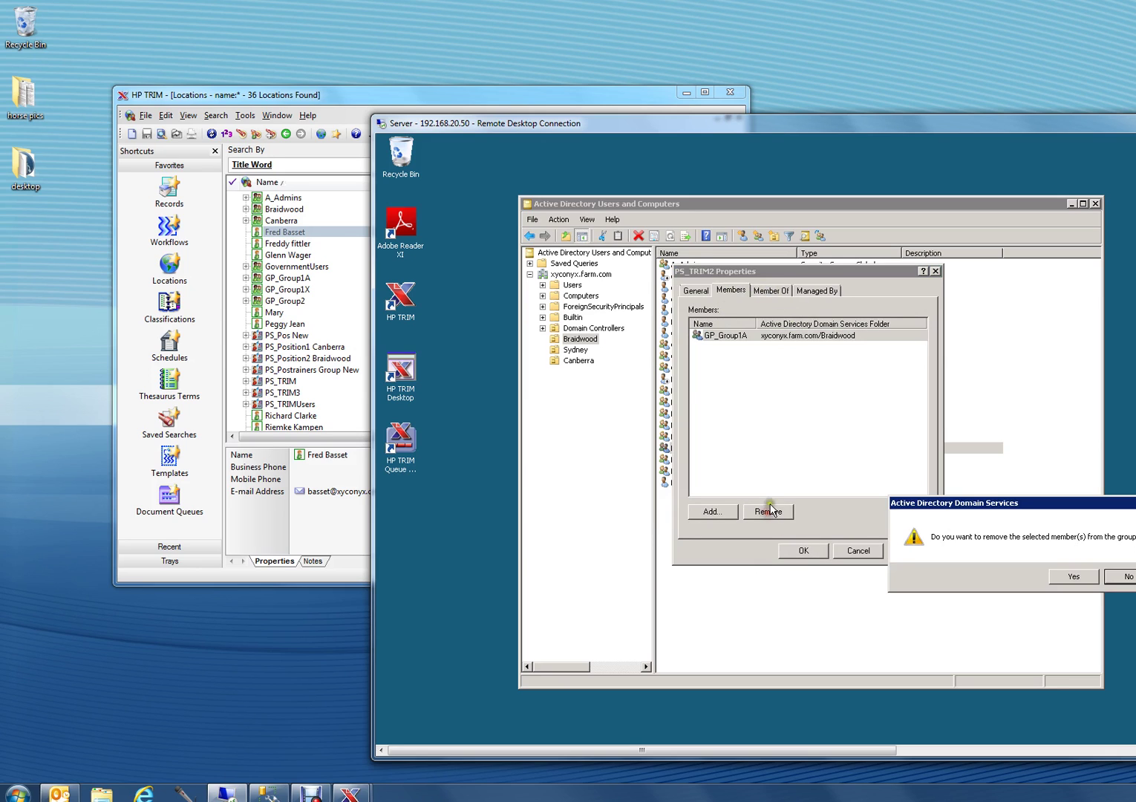
left_click(928, 576)
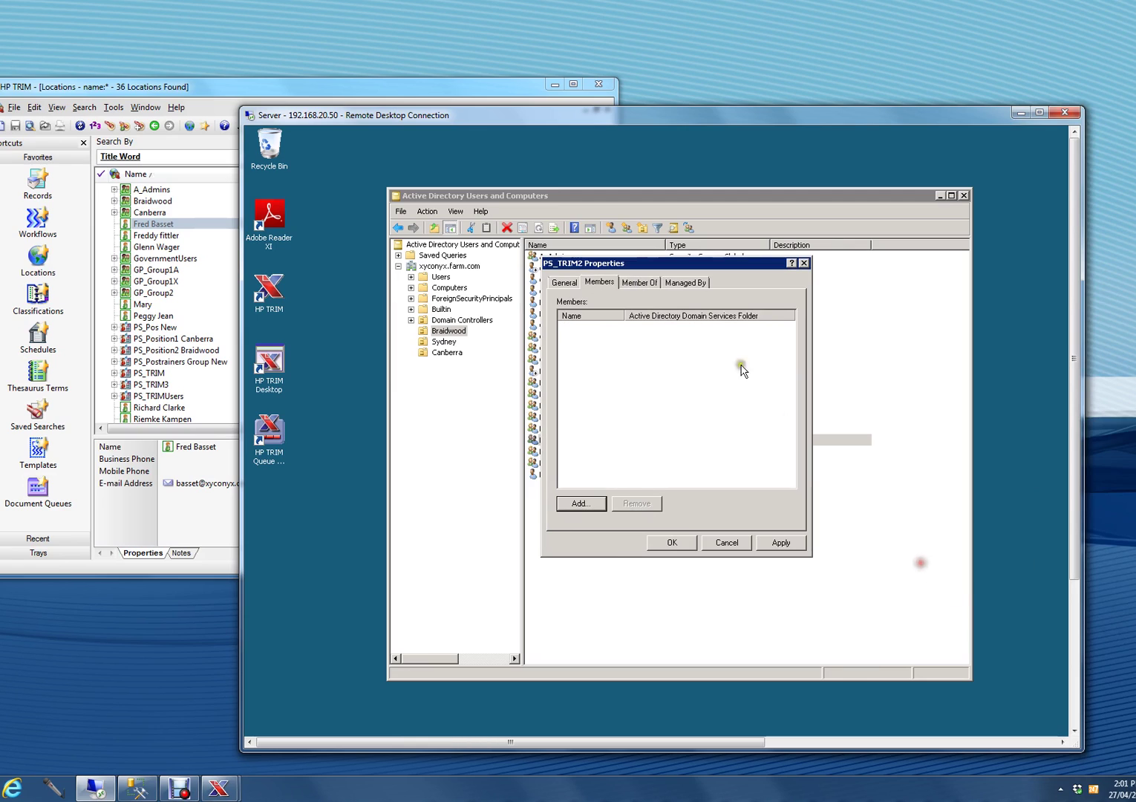
Make PS_TRIM2 a member of the GP_Group1A group
left_click(639, 282)
left_click(580, 445)
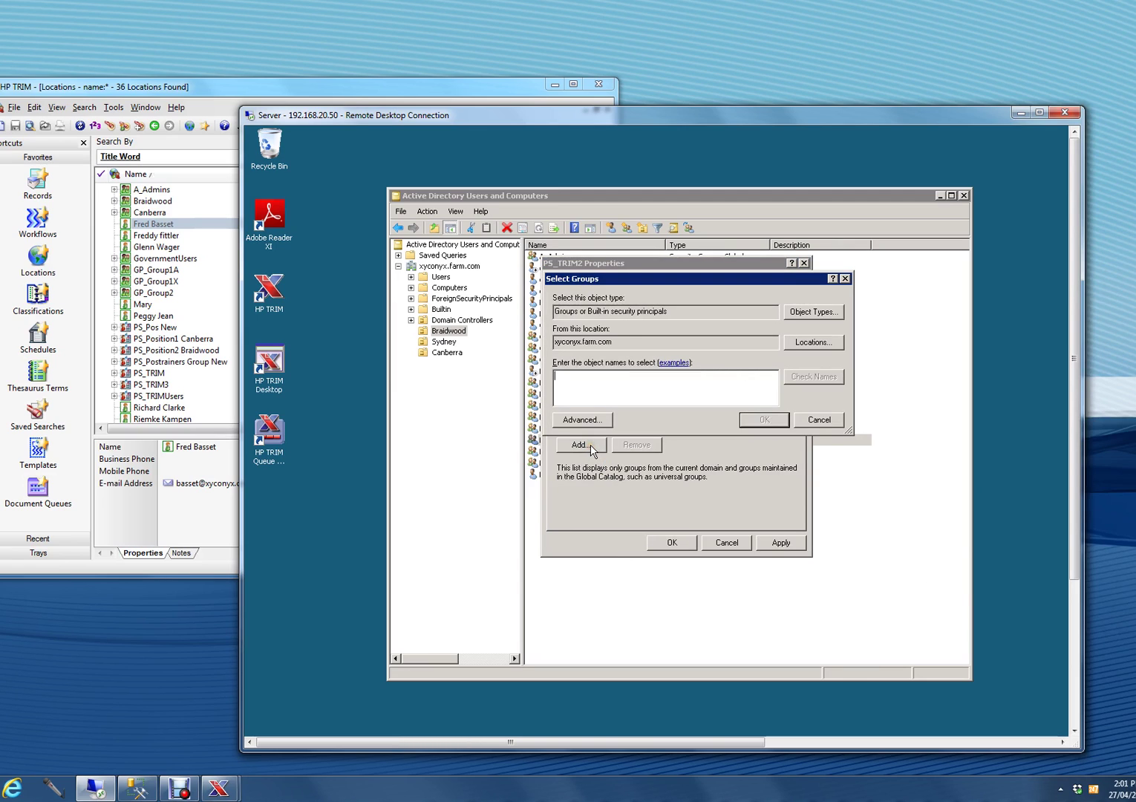
type("gp_")
key("Return")
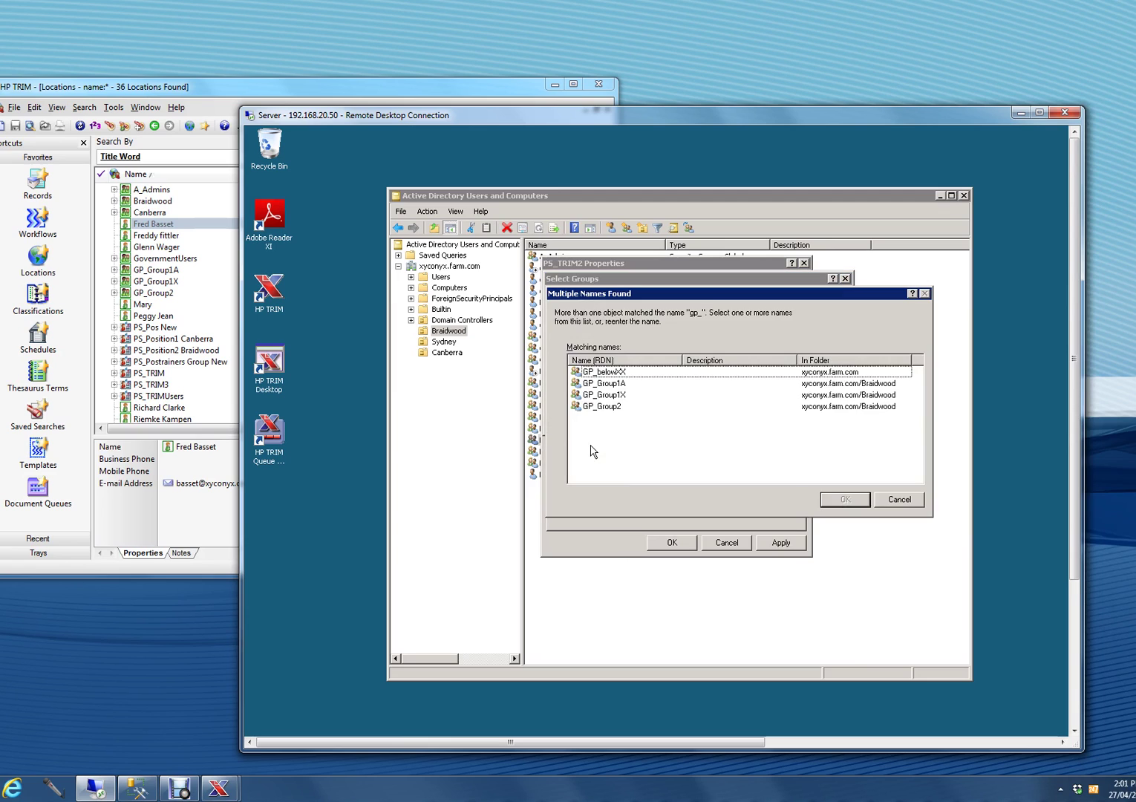
double_click(620, 384)
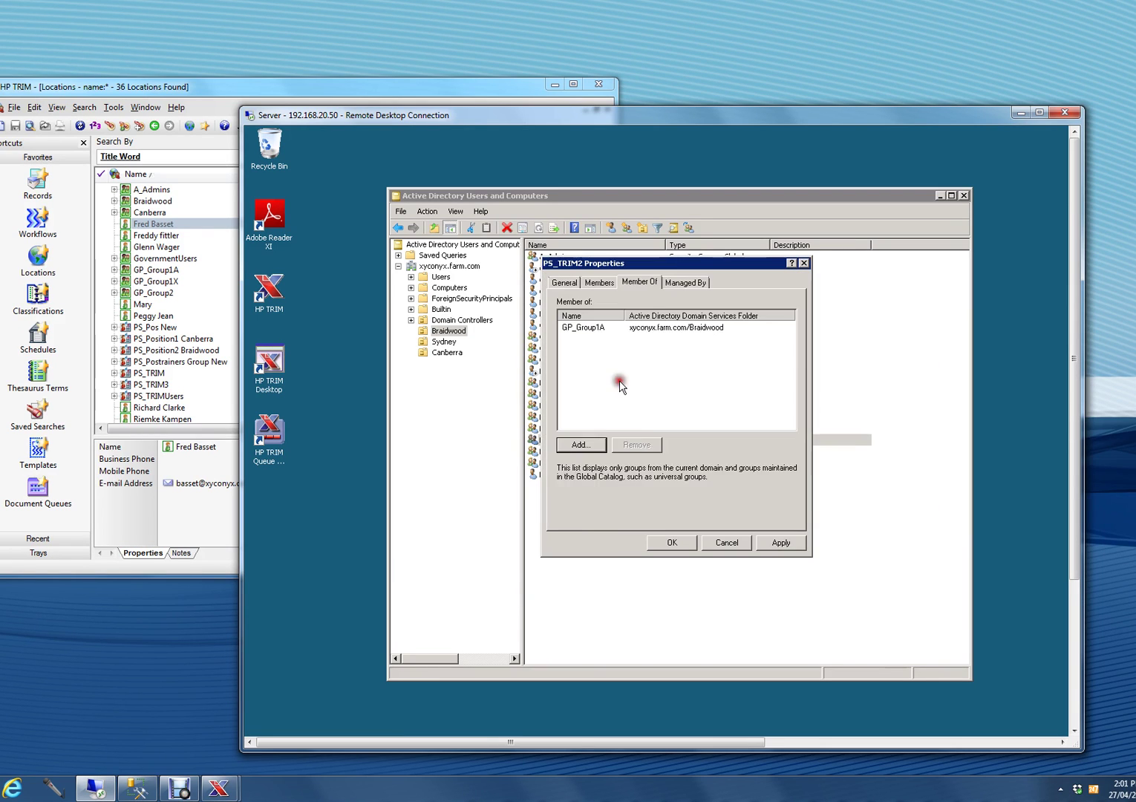
Add both Braidwood users matching the searched first name as members of PS_TRIM2 and save the group's properties
left_click(599, 284)
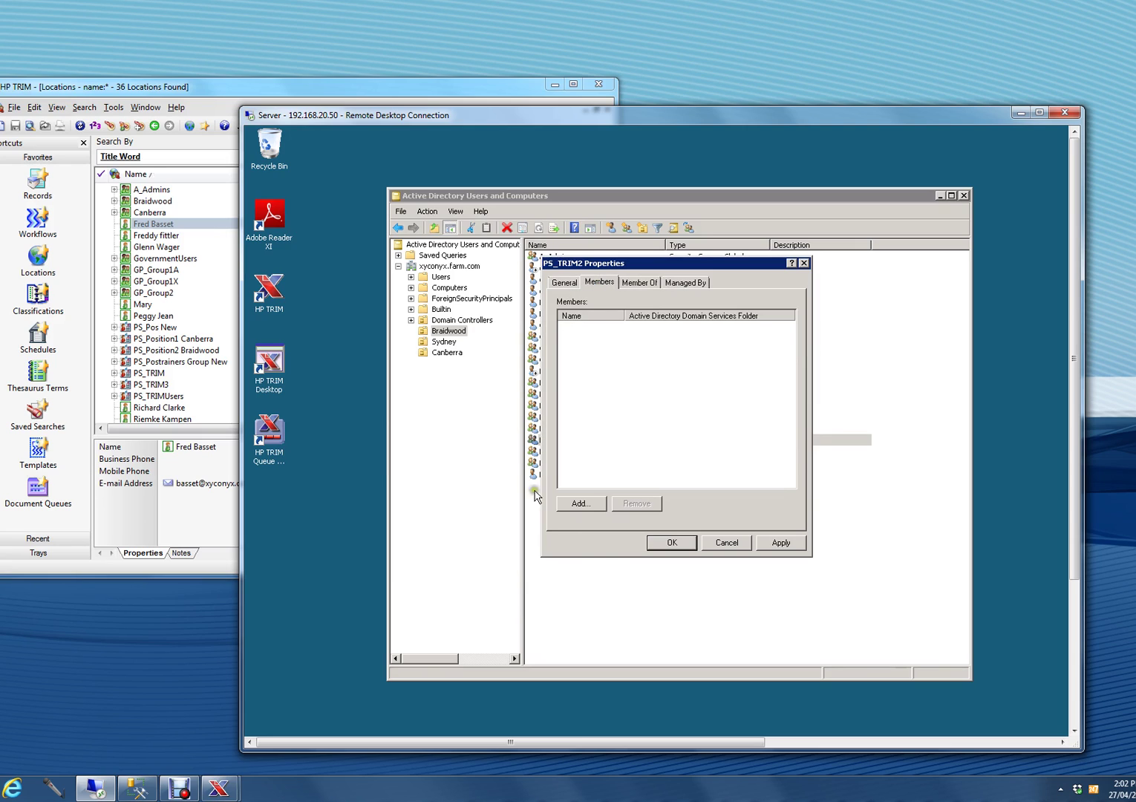
left_click(580, 505)
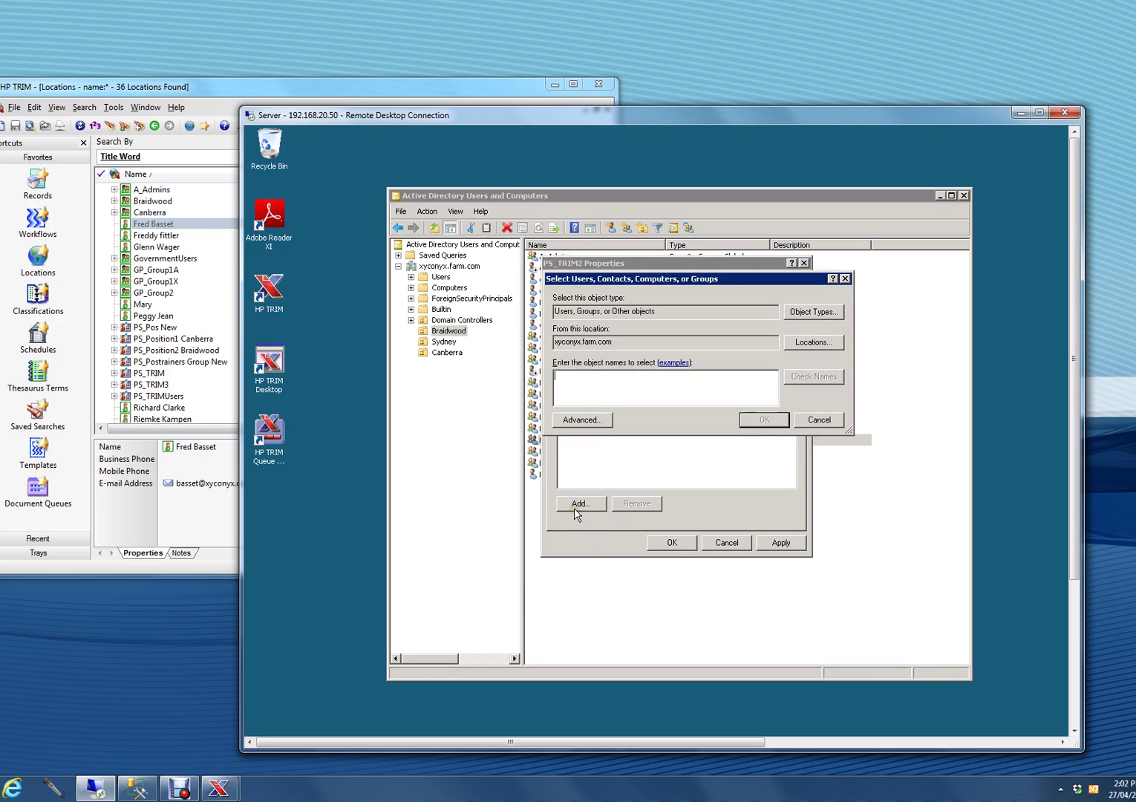
type("fred")
key("Return")
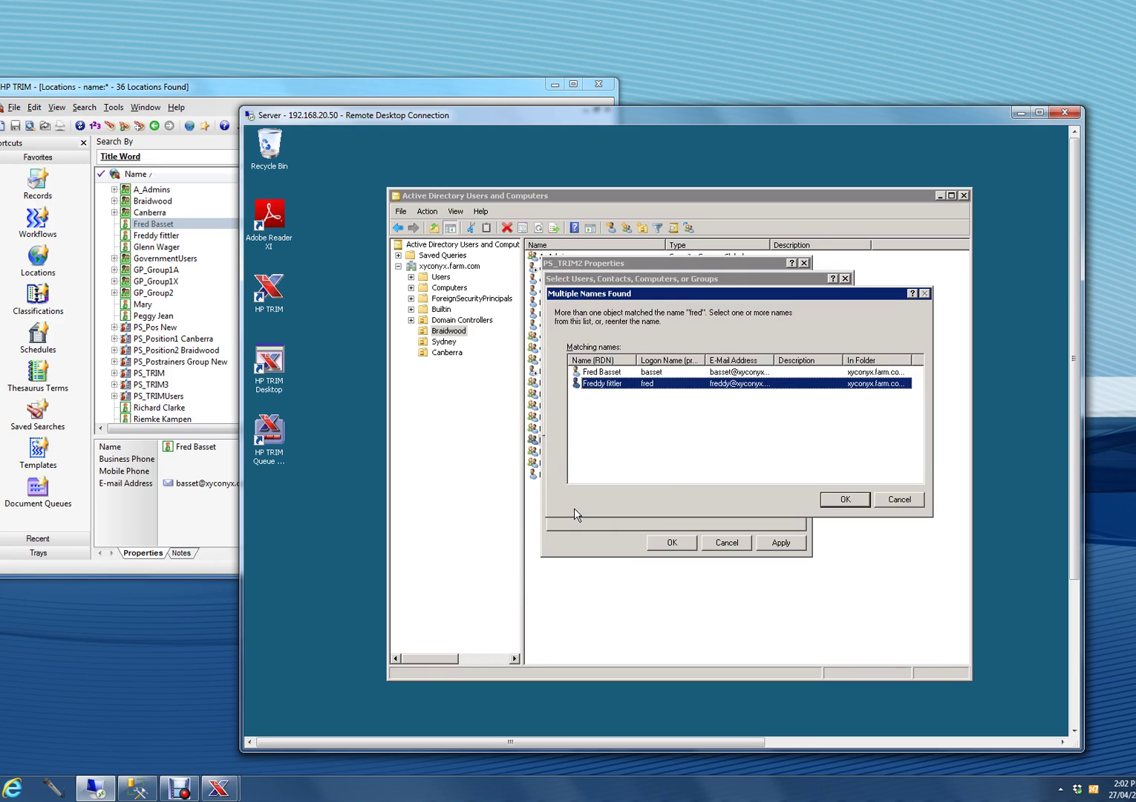
left_click(592, 372)
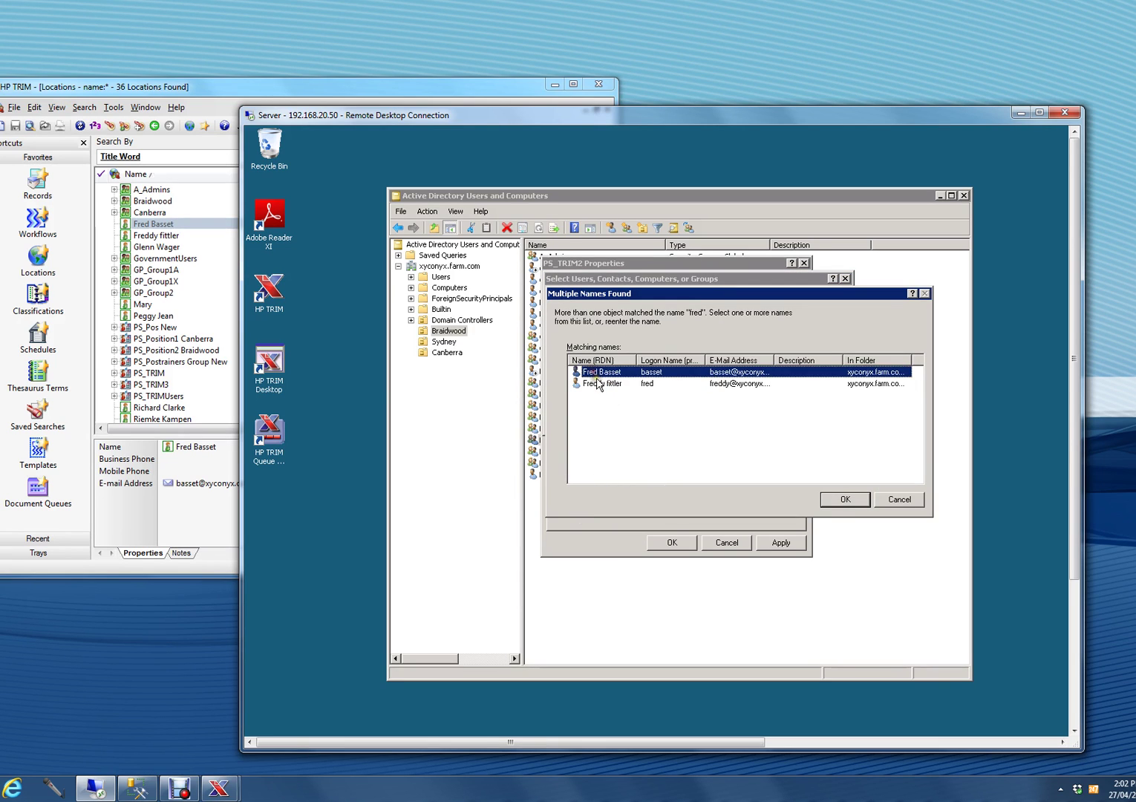
left_click(599, 385, "shift")
left_click(844, 498)
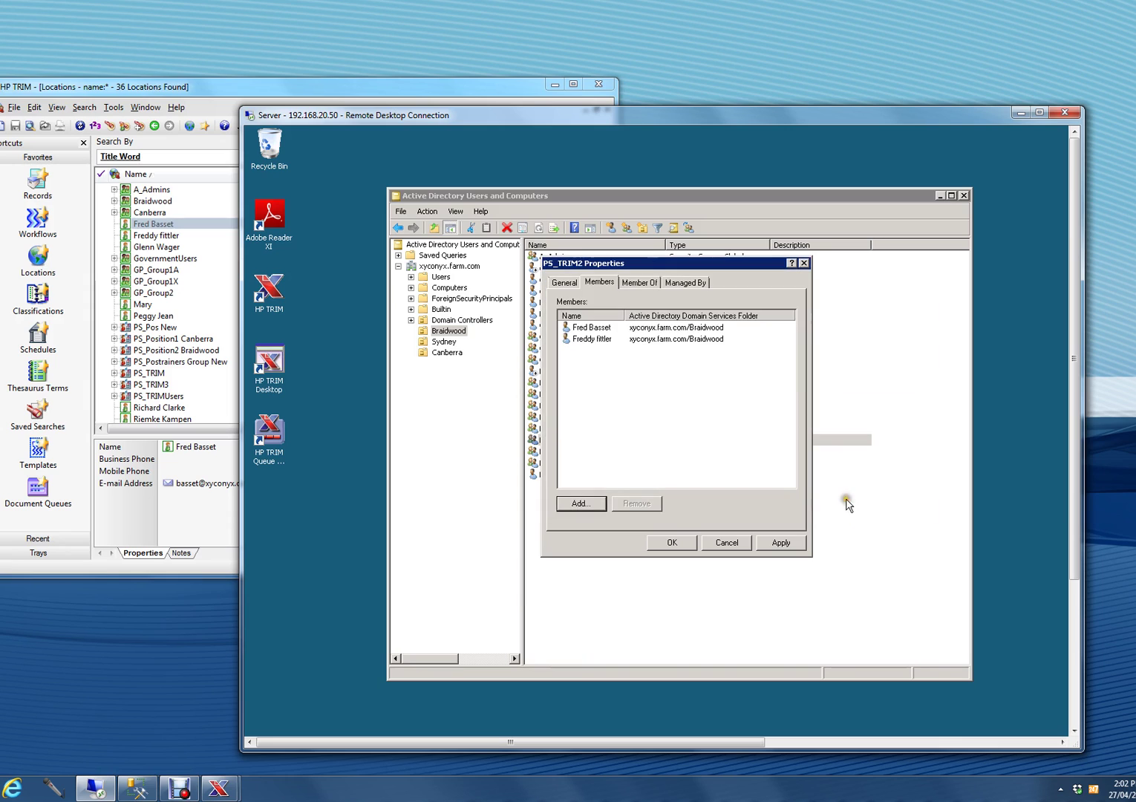
left_click(678, 545)
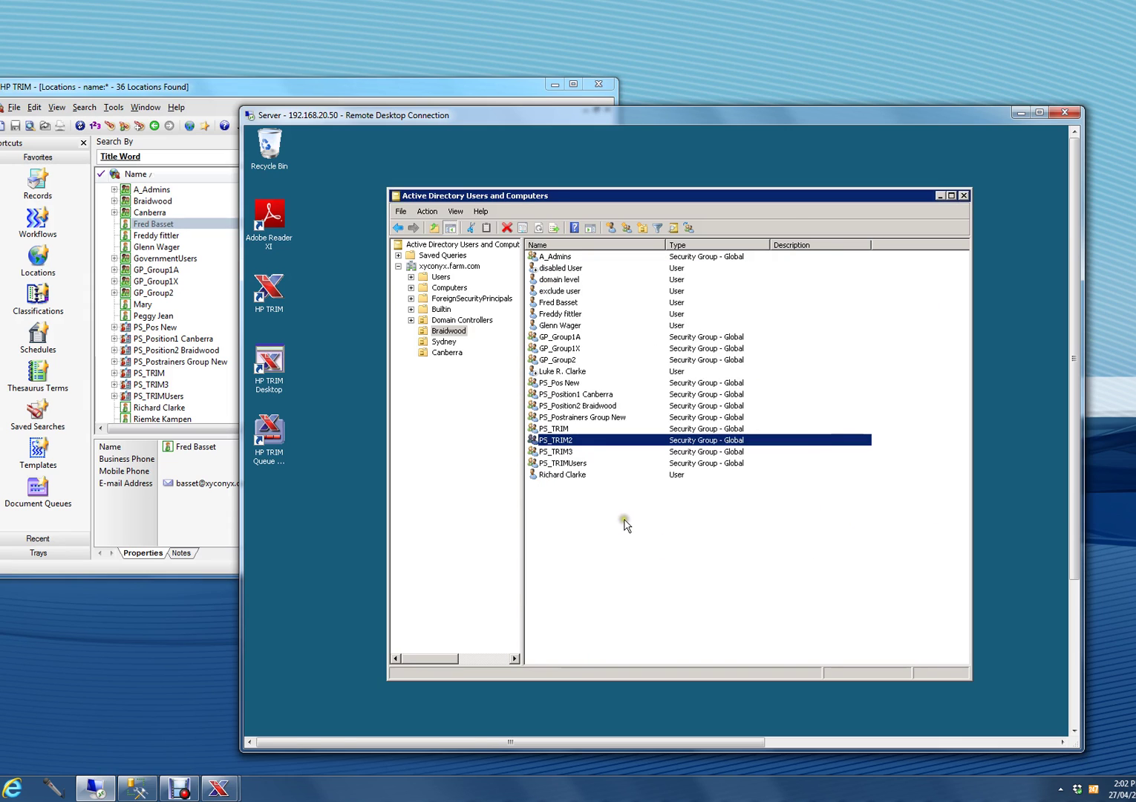
Start a new user in the Braidwood organizational unit, filling in the first name, last name and user logon name
right_click(601, 506)
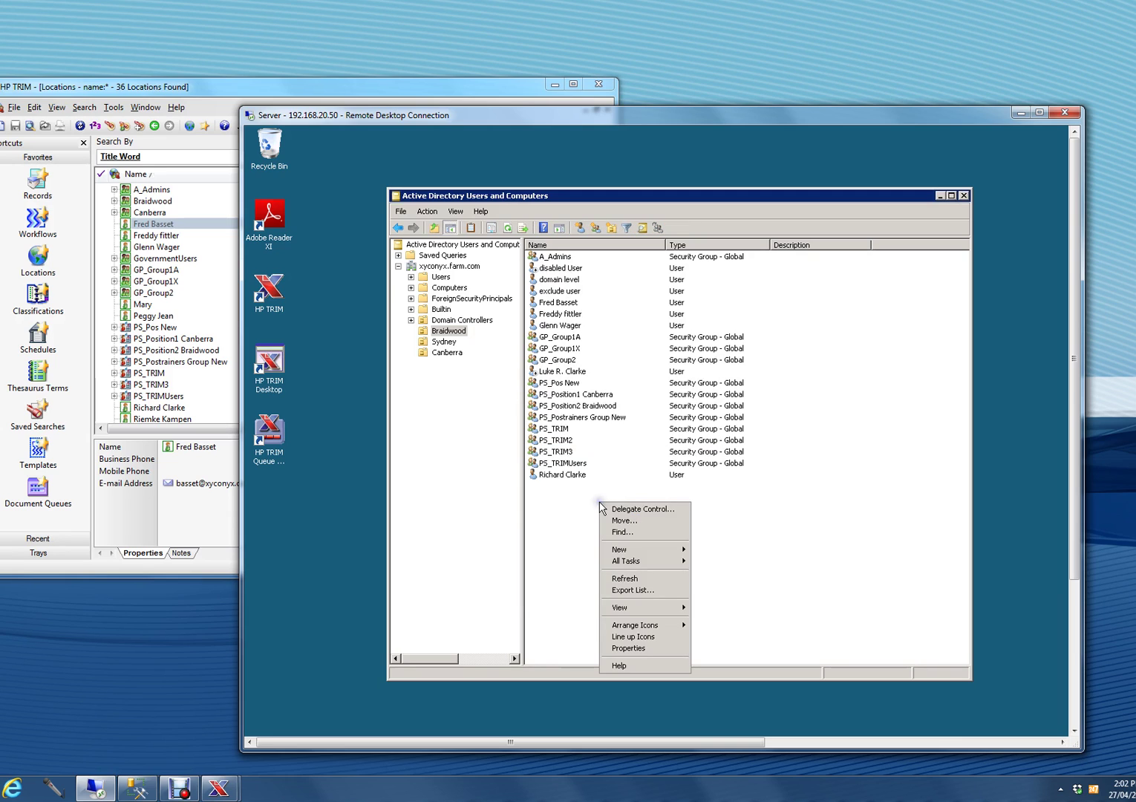
mouse_move(636, 564)
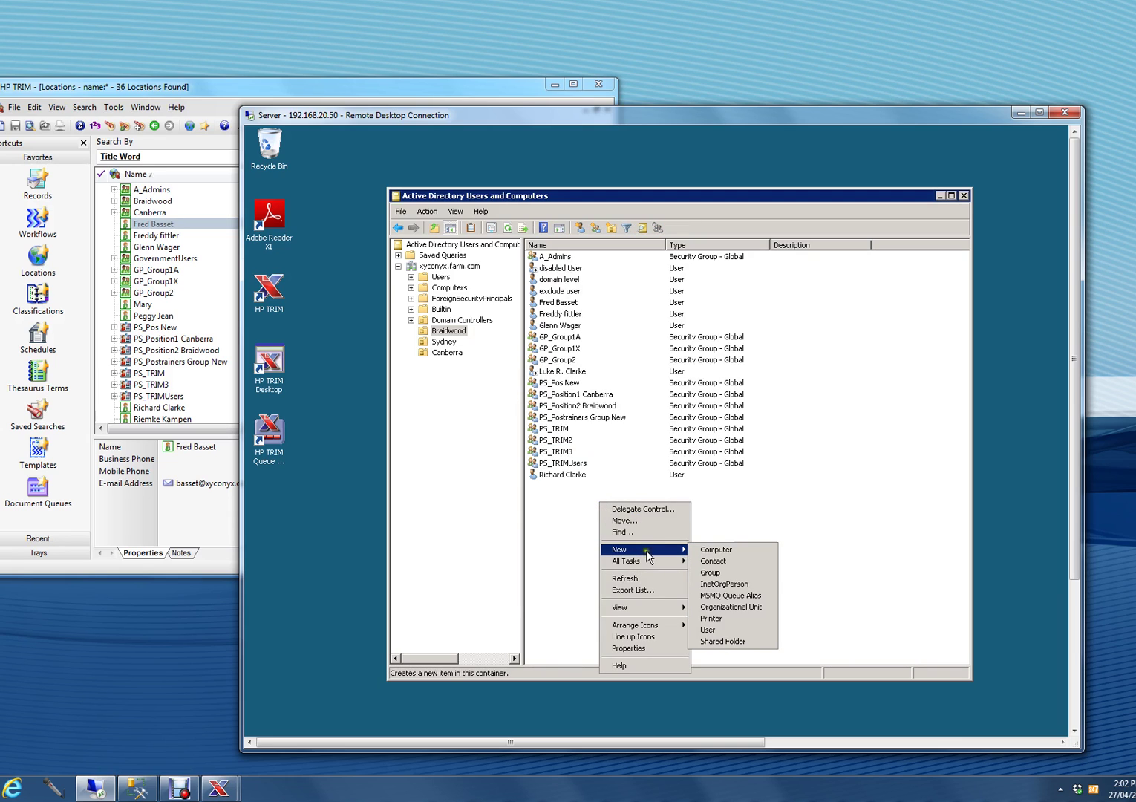
left_click(728, 634)
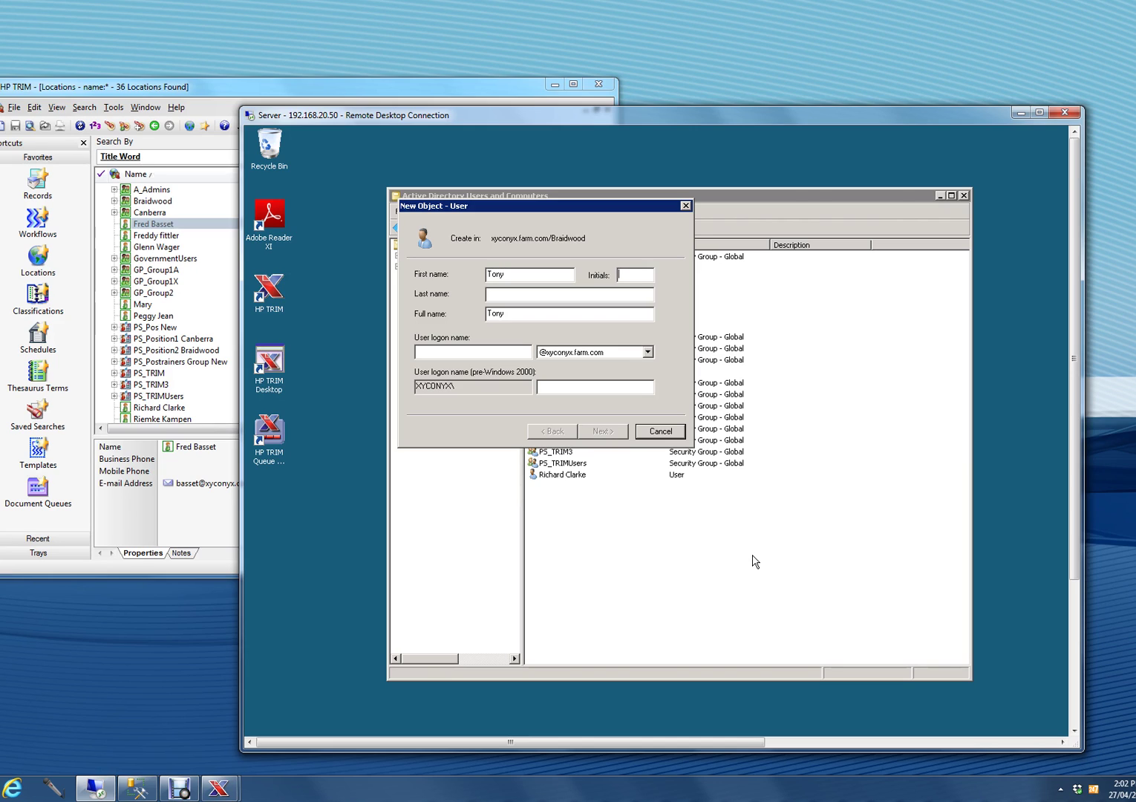
key("Tab")
type("Abb")
left_click(443, 348)
type("tony")
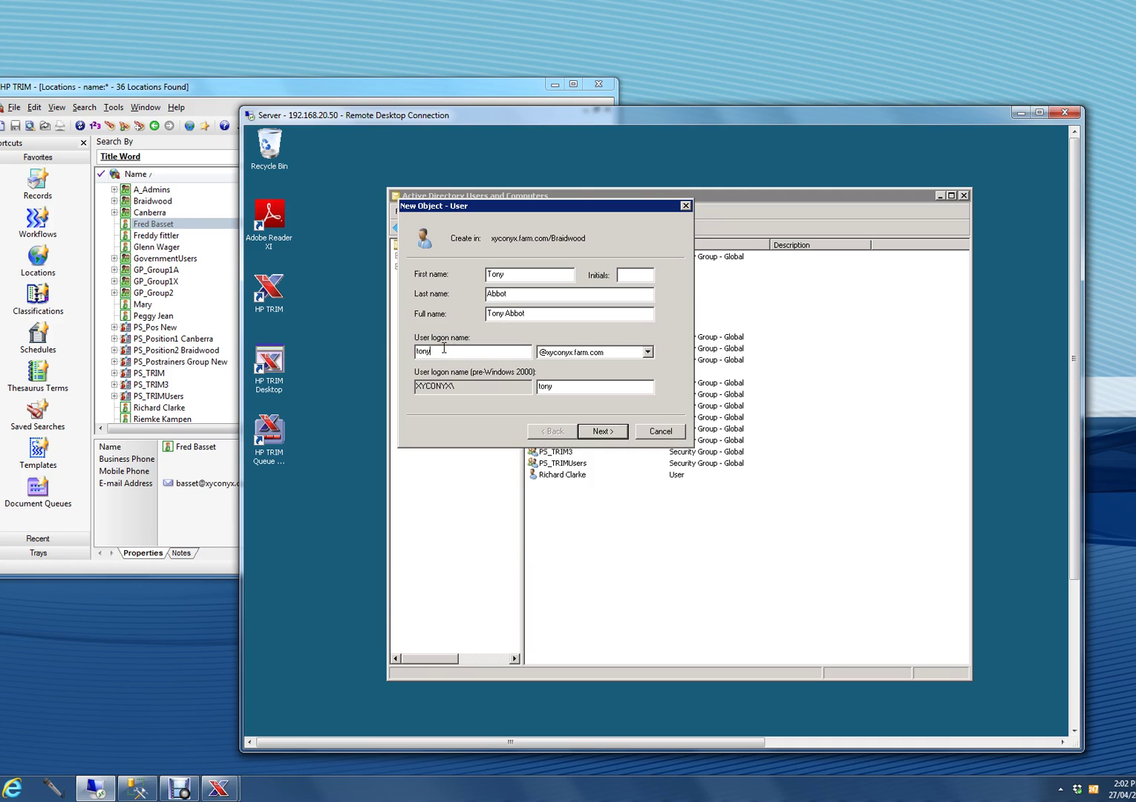
left_click(602, 431)
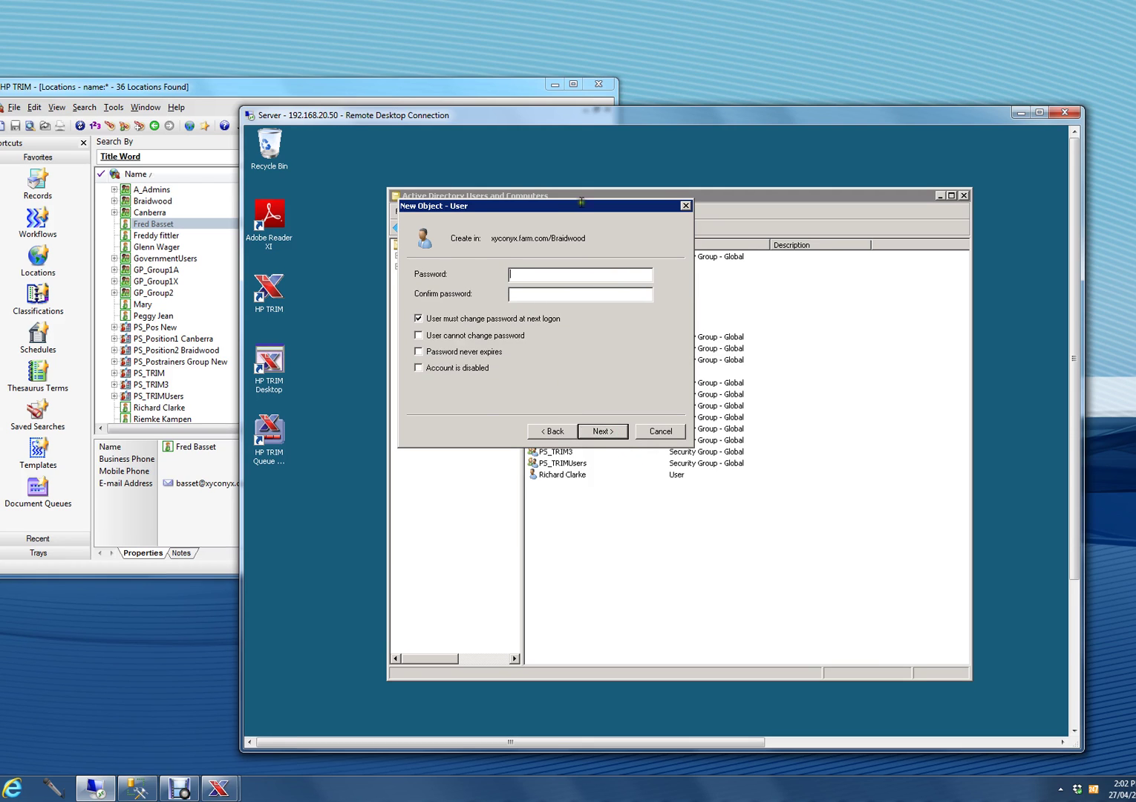
Set the new Braidwood user's password to never expire, leave the password blank, and finish creating the account
left_click(469, 351)
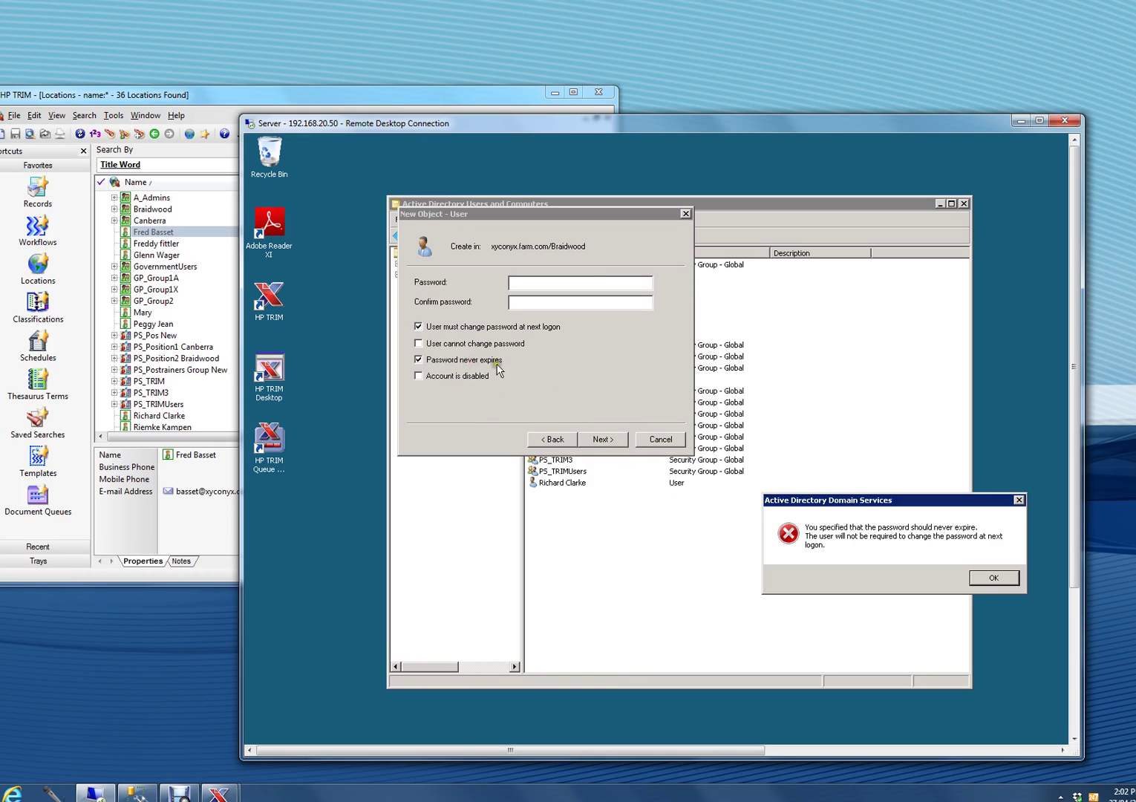
left_click(976, 577)
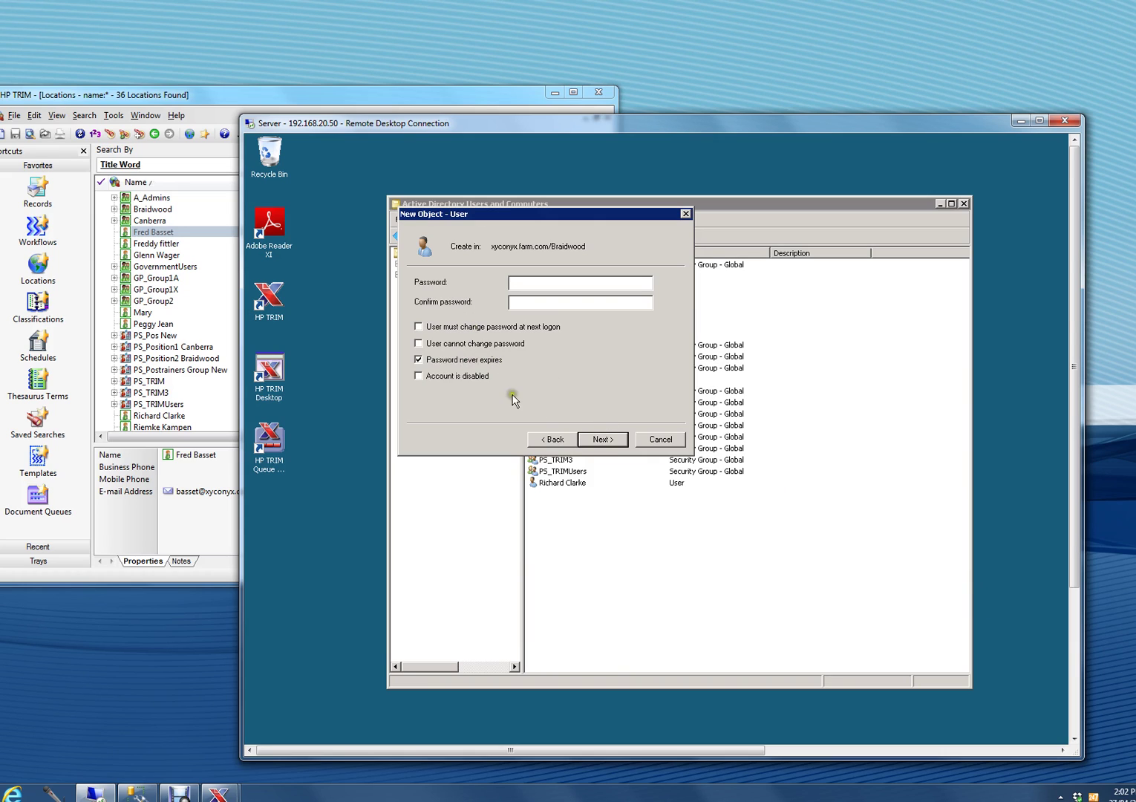
left_click(602, 439)
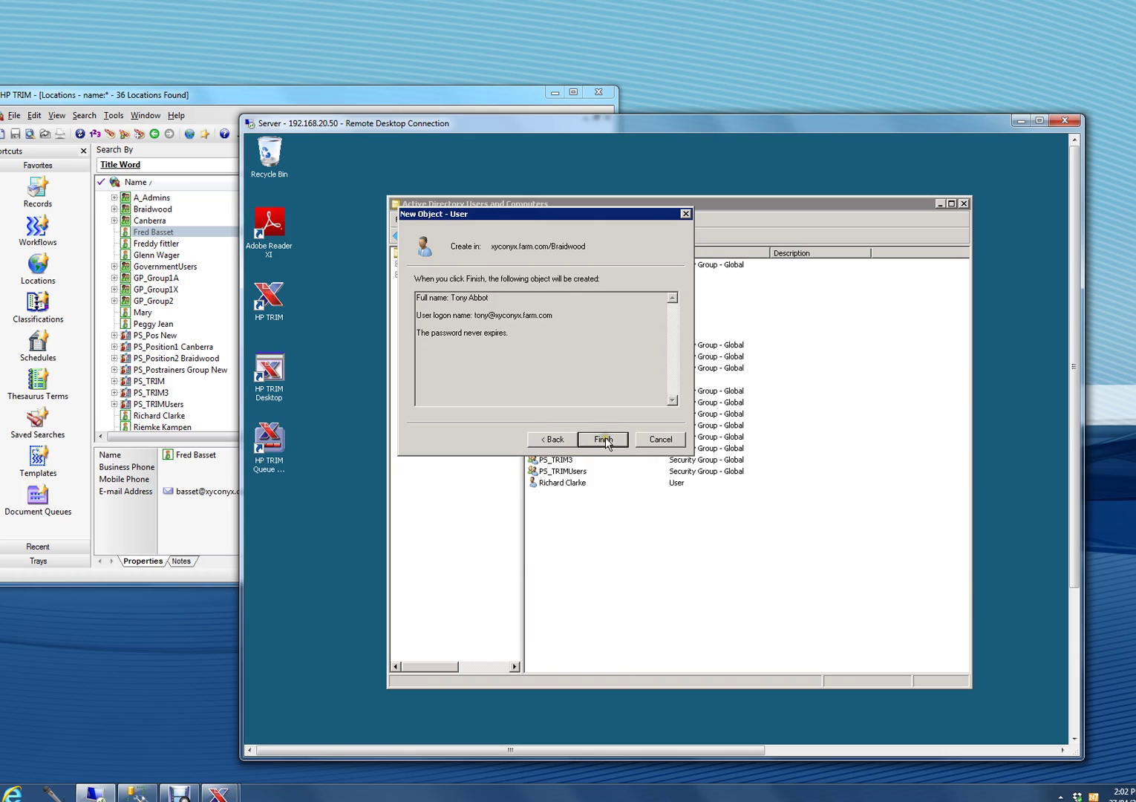
left_click(604, 440)
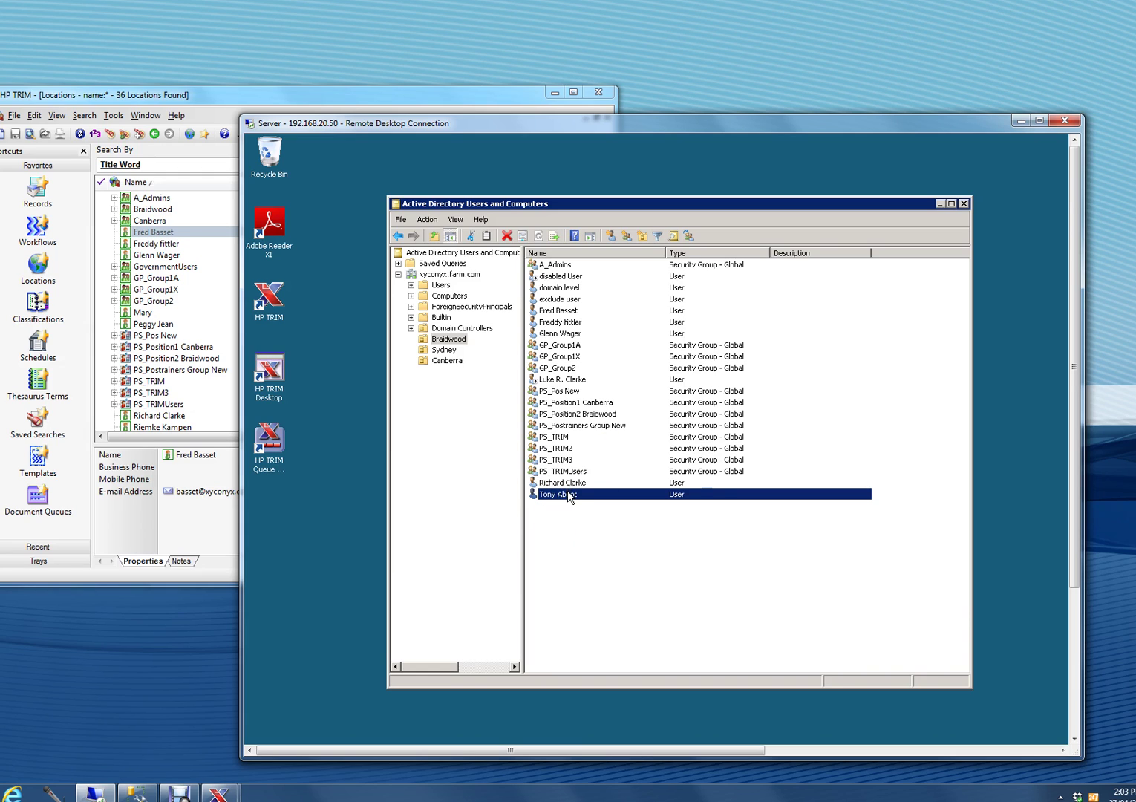
Make the new user a member of the PS_TRIM2 and PS_Position1 Canberra groups and save the account's properties
double_click(572, 493)
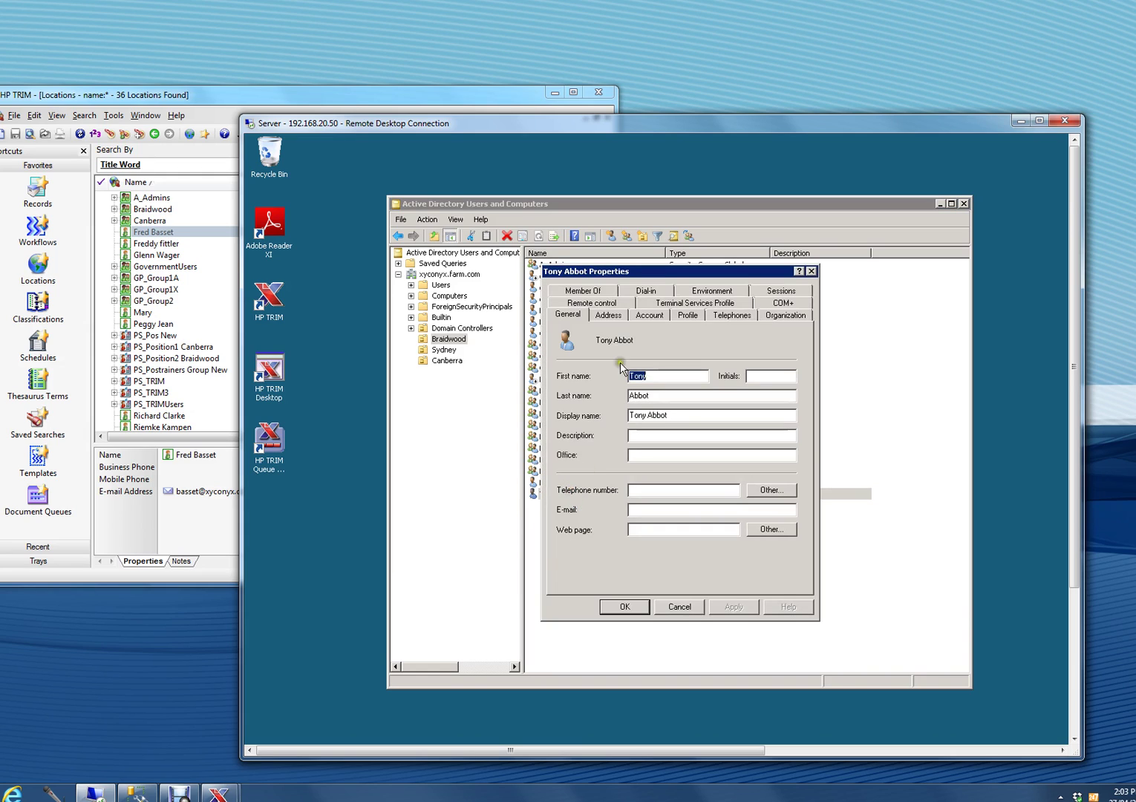
left_click(592, 291)
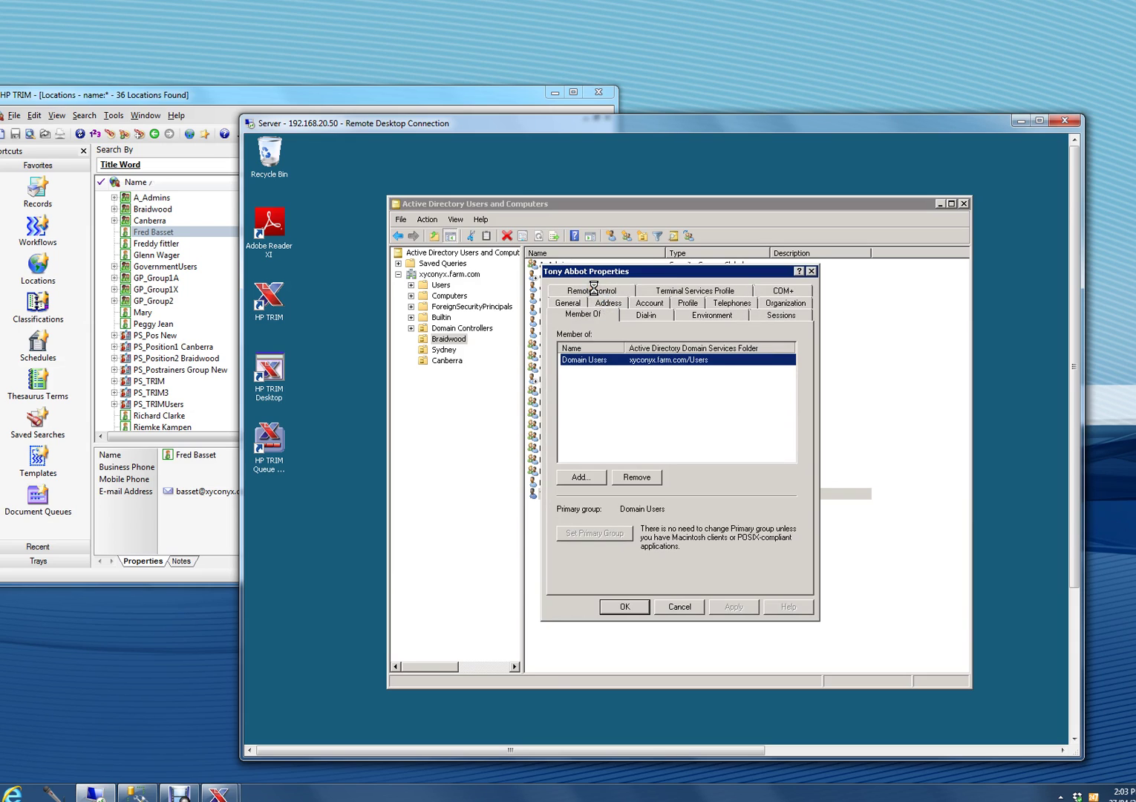
left_click(583, 478)
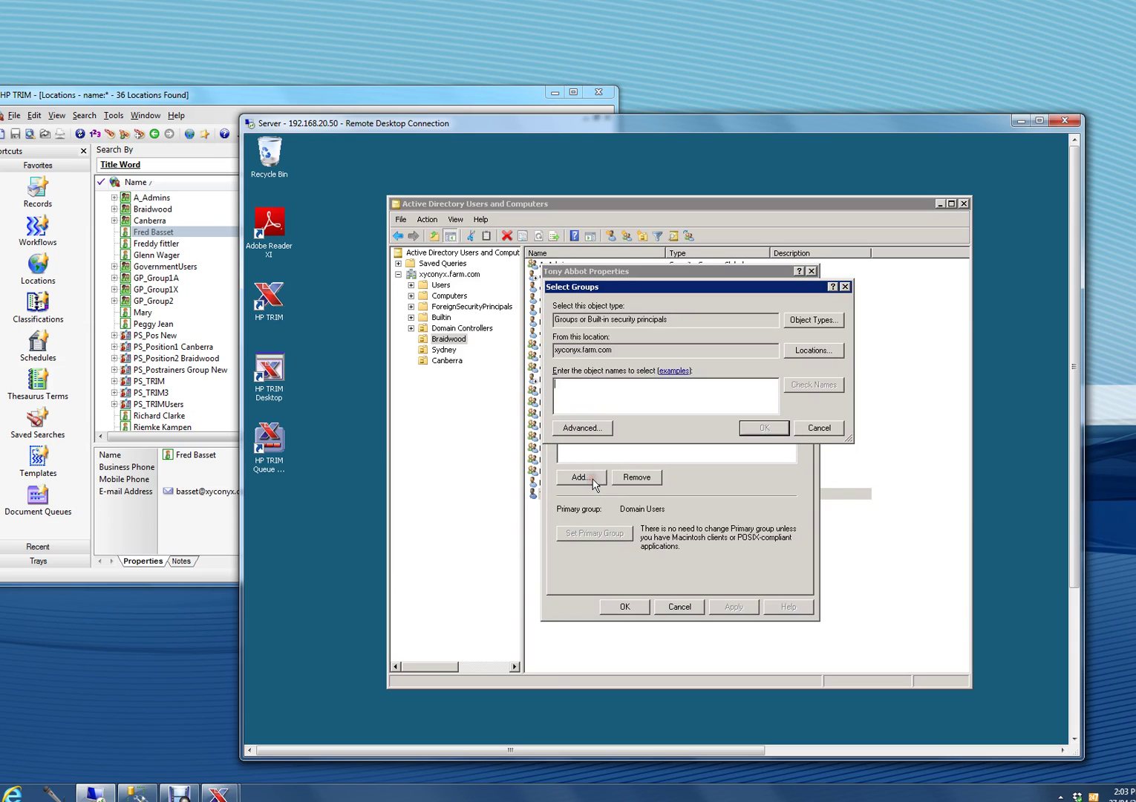
type("ps")
key("Return")
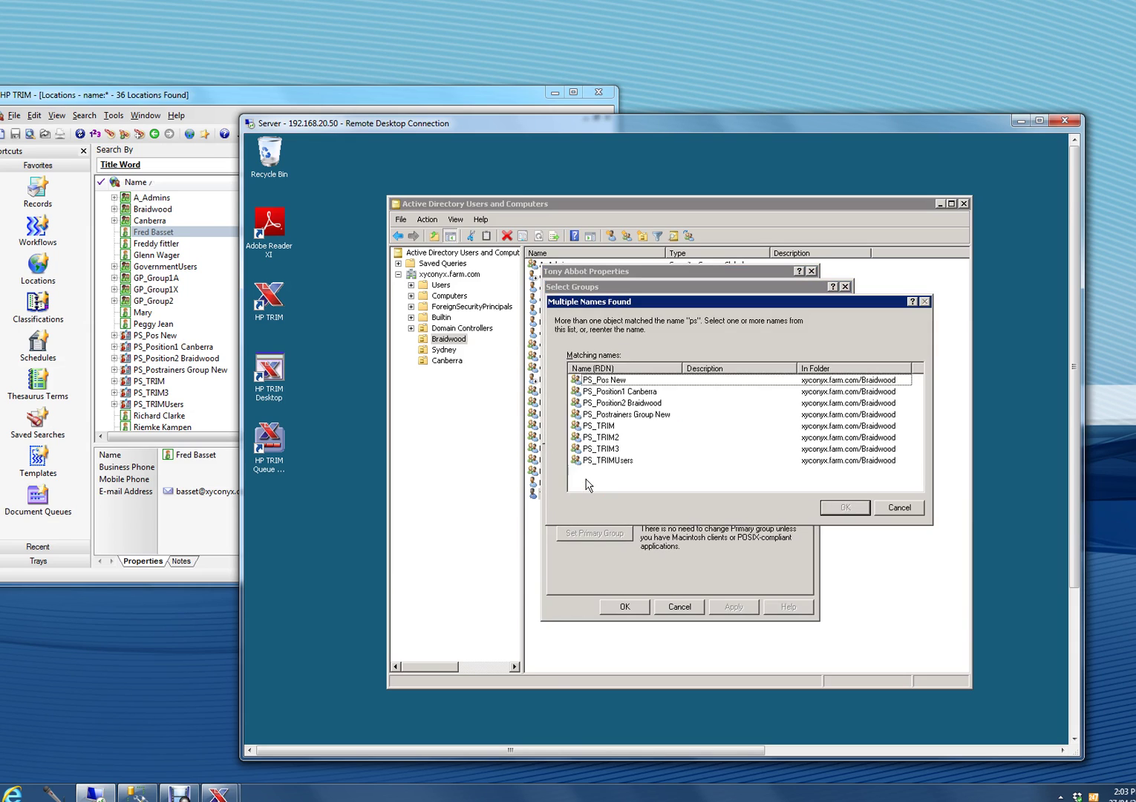
left_click(618, 437)
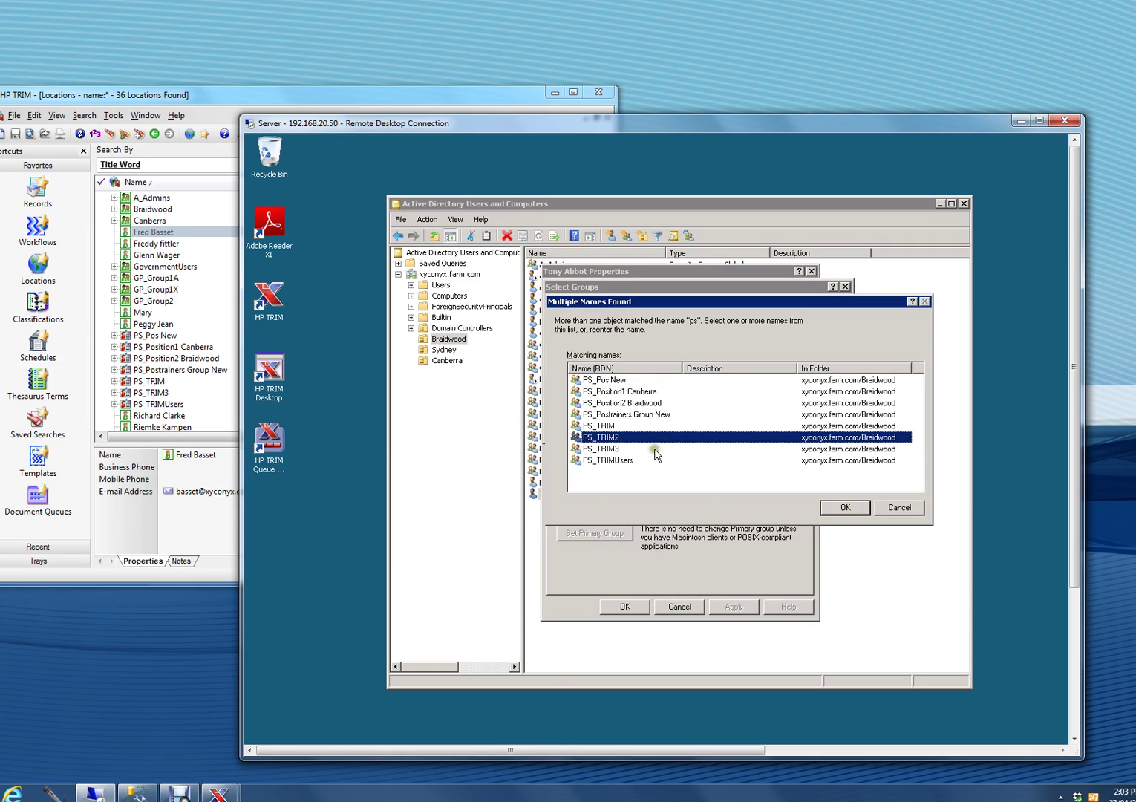
left_click(616, 391, "ctrl")
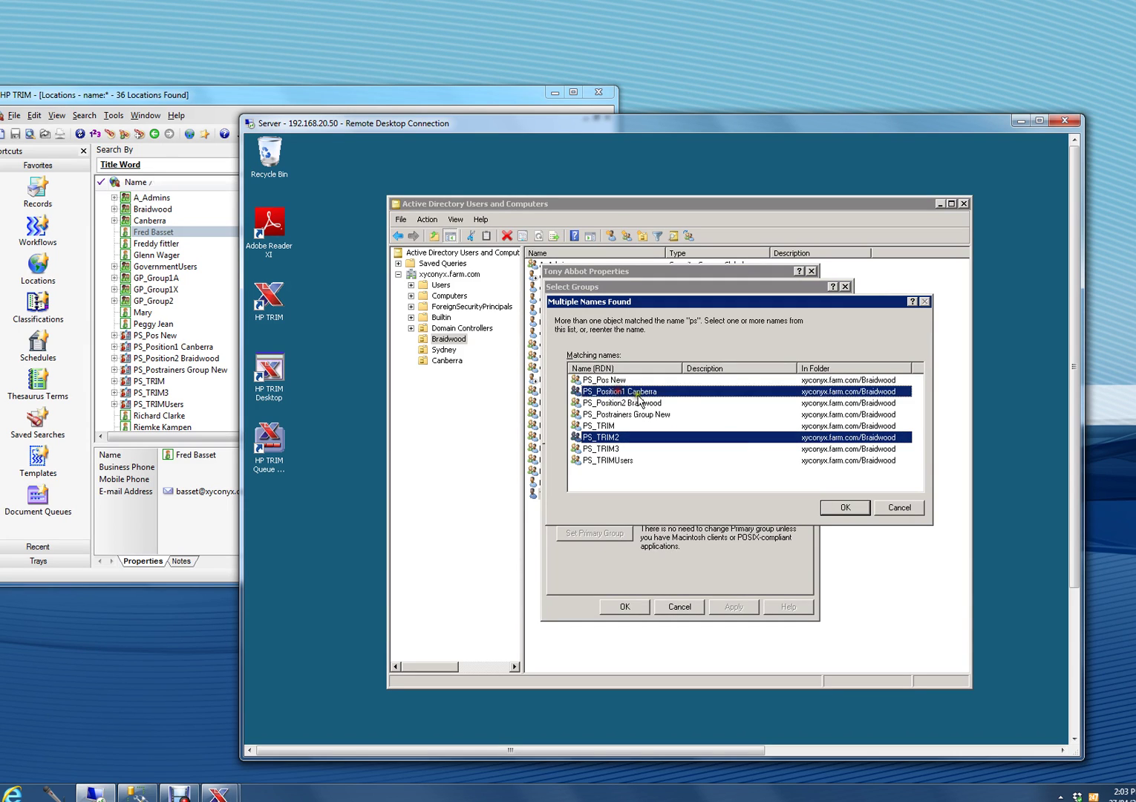
left_click(846, 507)
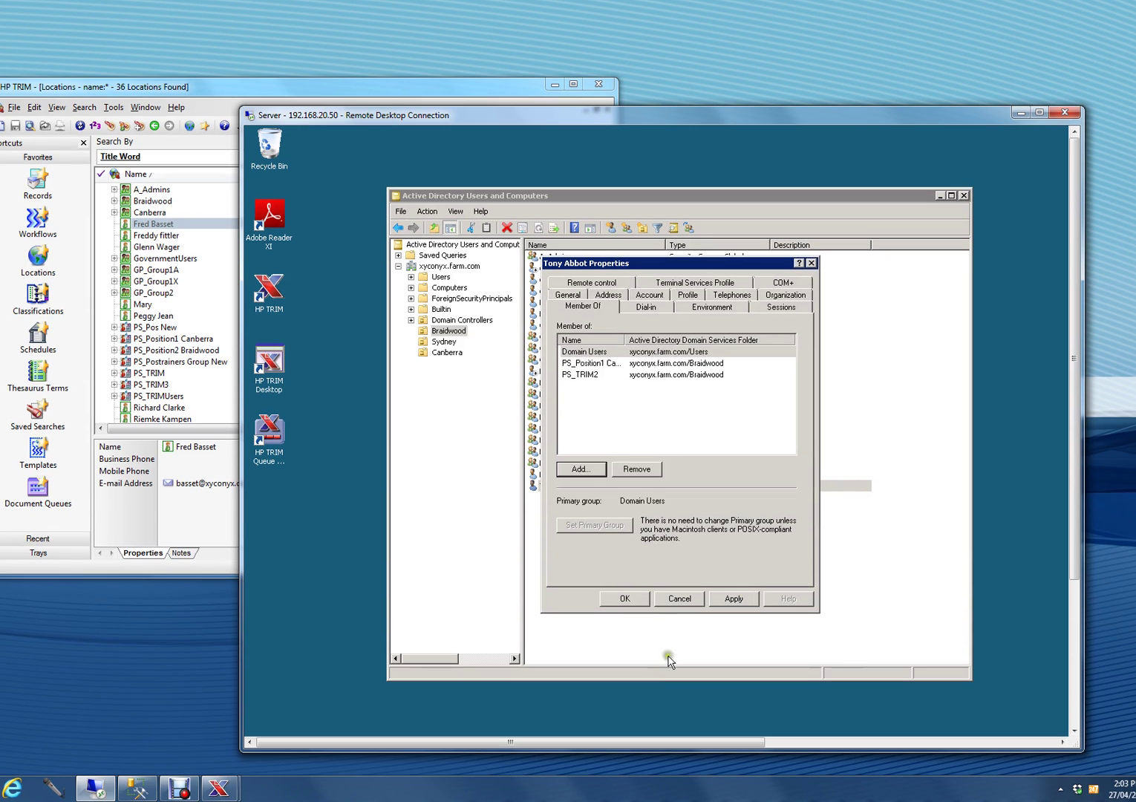
left_click(624, 598)
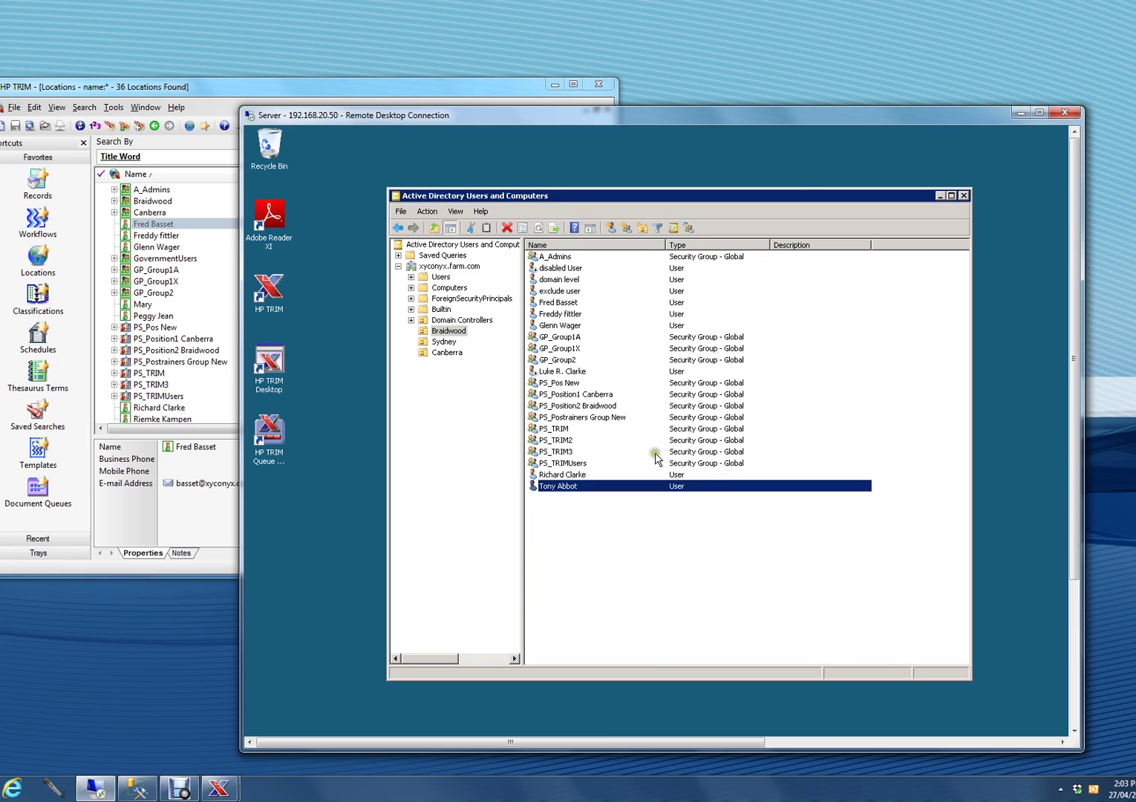
Minimise the remote server session, run Check XX ADSynchroniser on the local desktop, and close its console
left_click(991, 121)
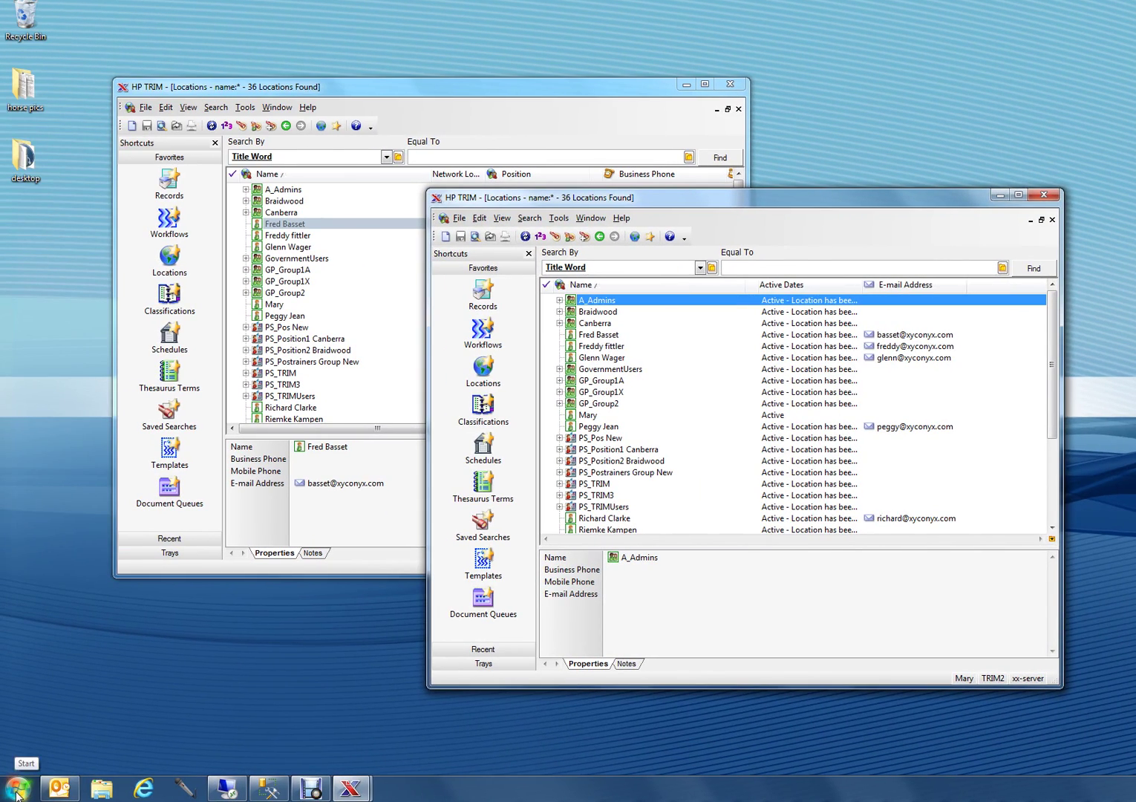
left_click(16, 791)
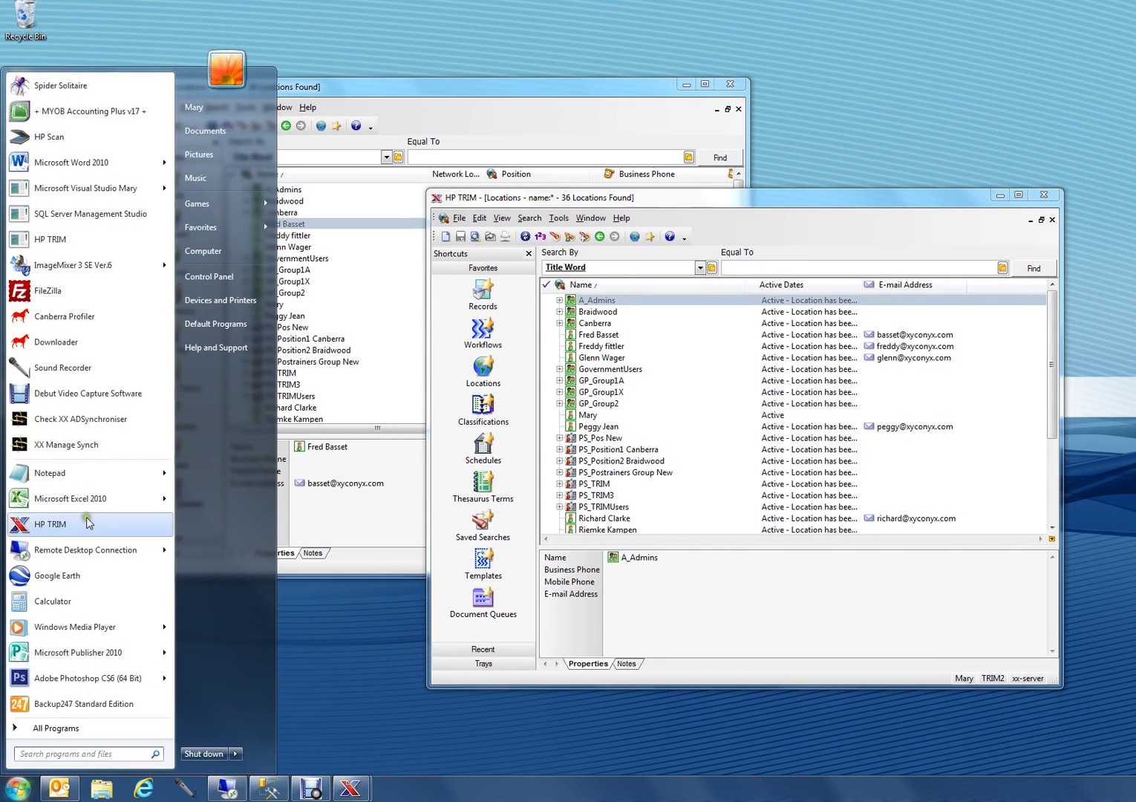
left_click(125, 422)
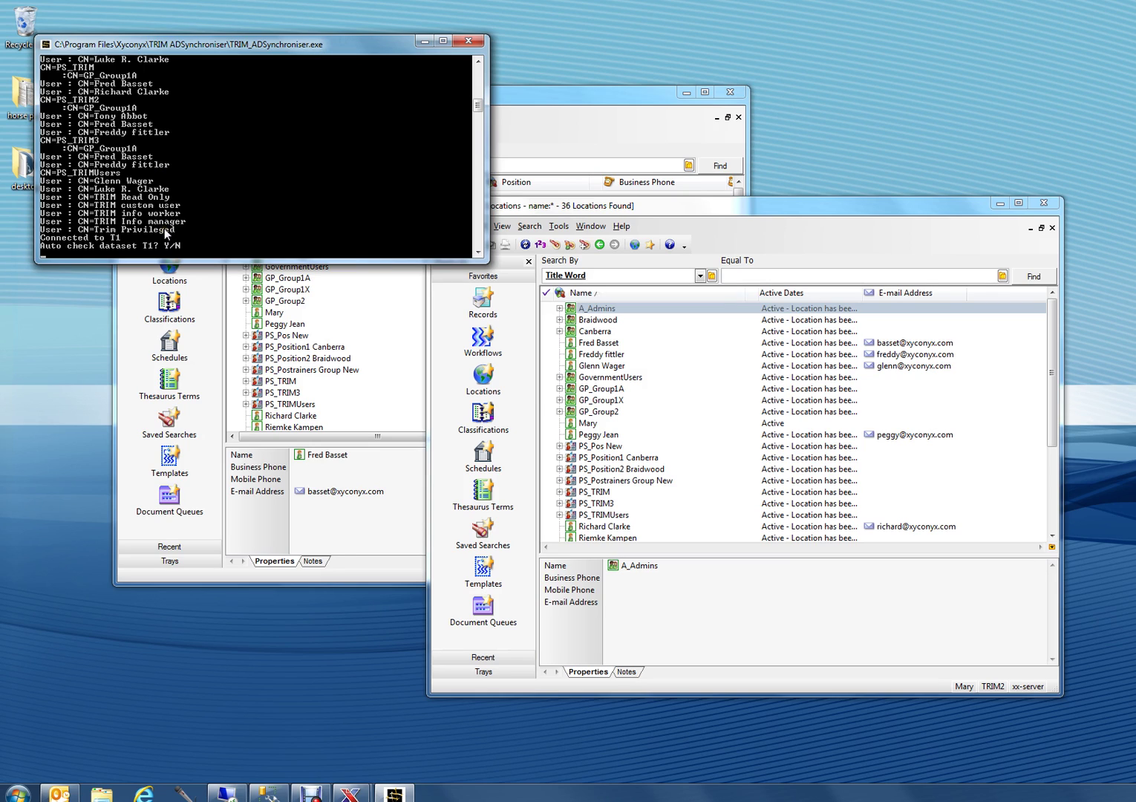
left_click(483, 43)
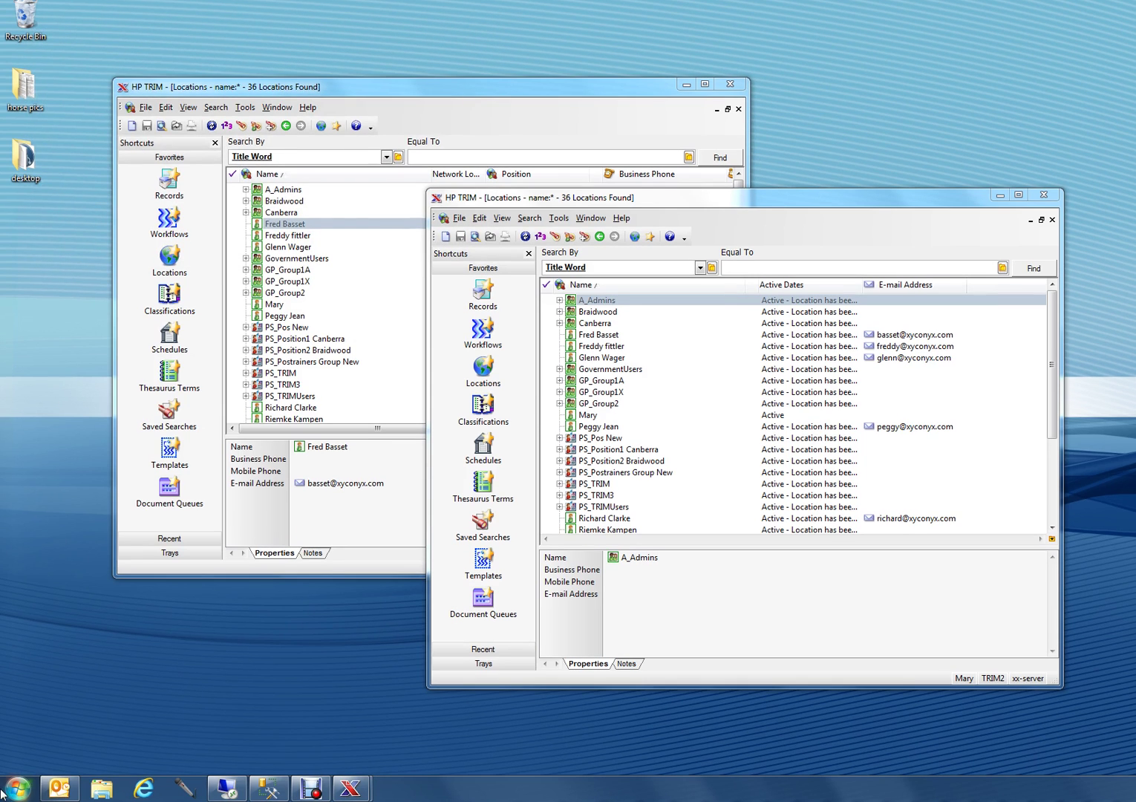
Launch XX Manage Synch and move its window away from the TRIM1 location list
left_click(16, 799)
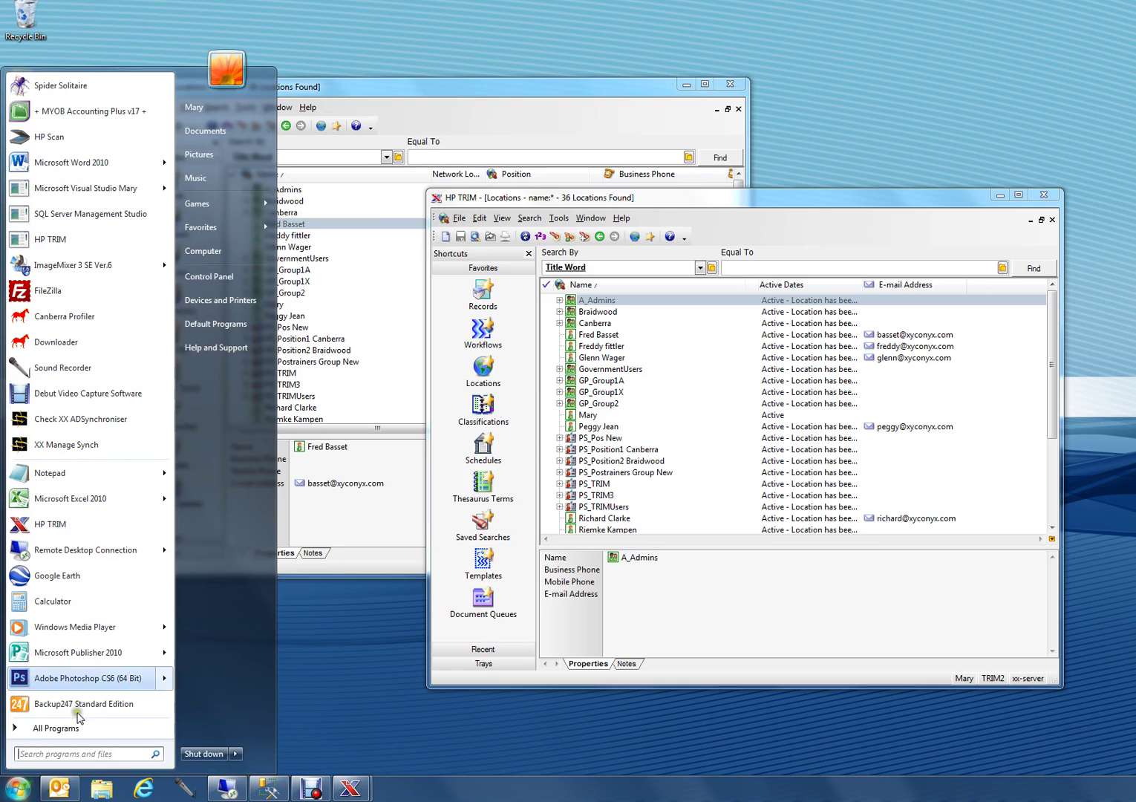
left_click(82, 449)
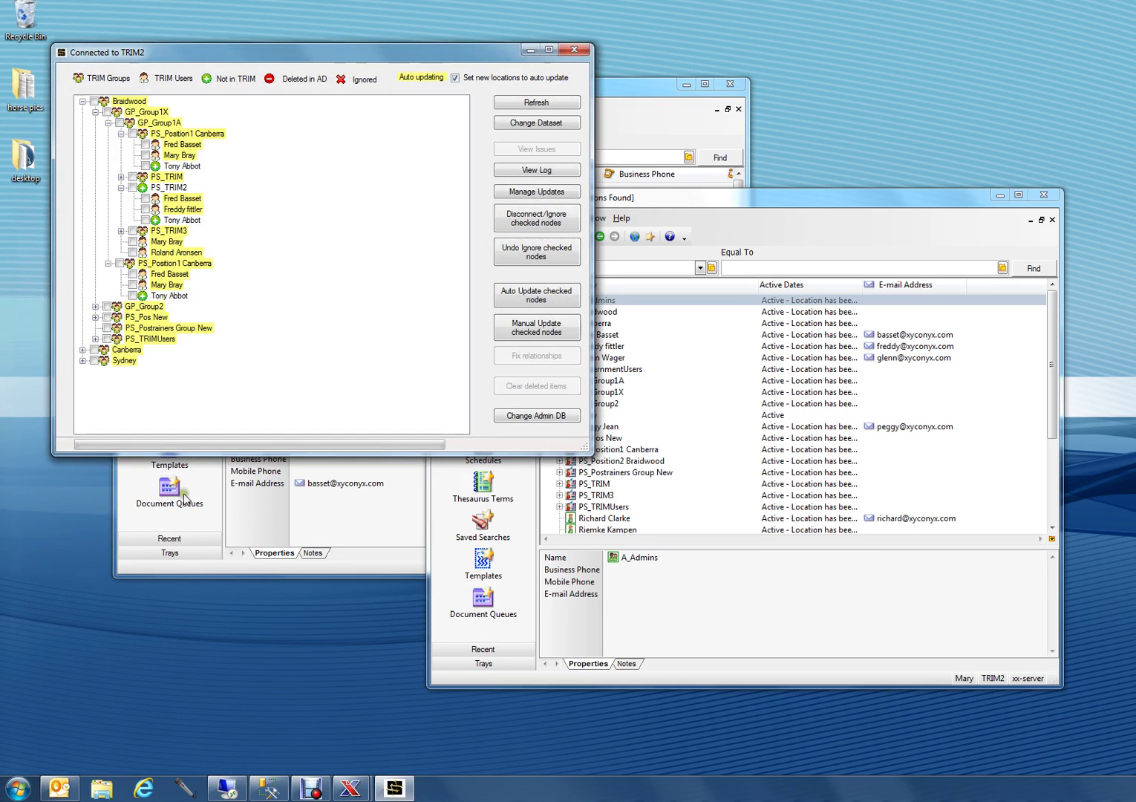
left_click_drag(370, 51, 529, 87)
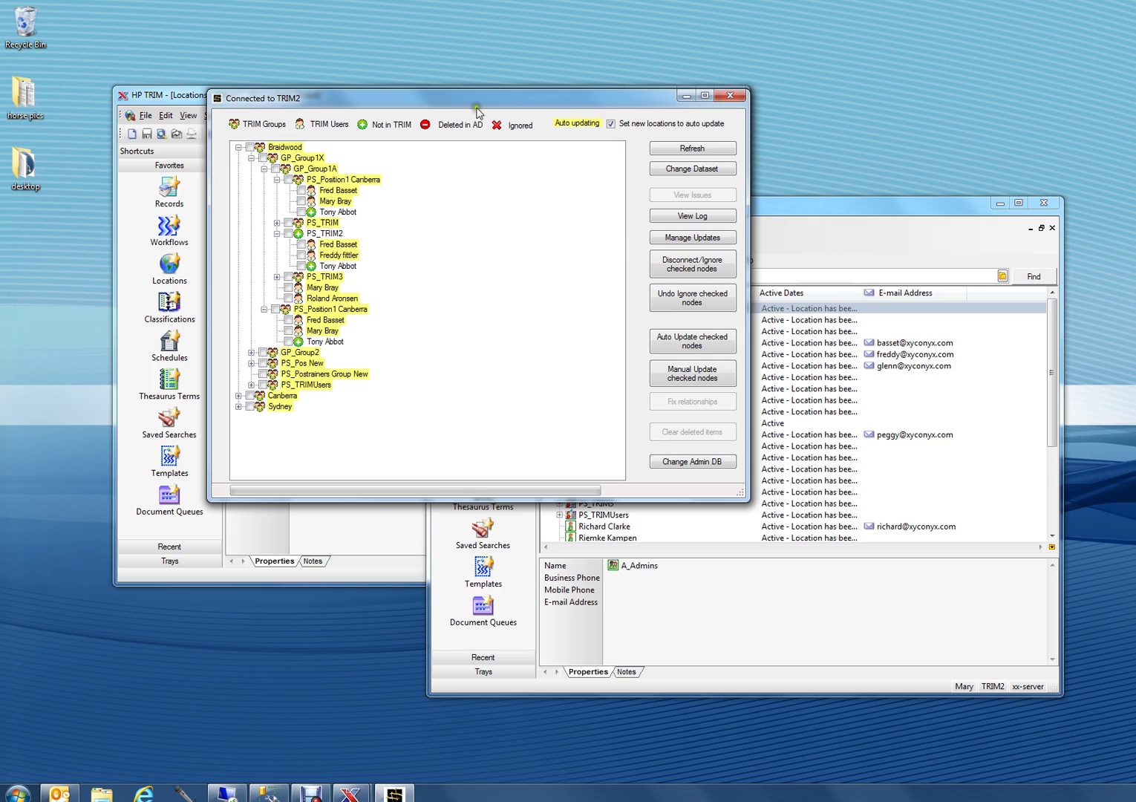
left_click_drag(342, 99, 496, 156)
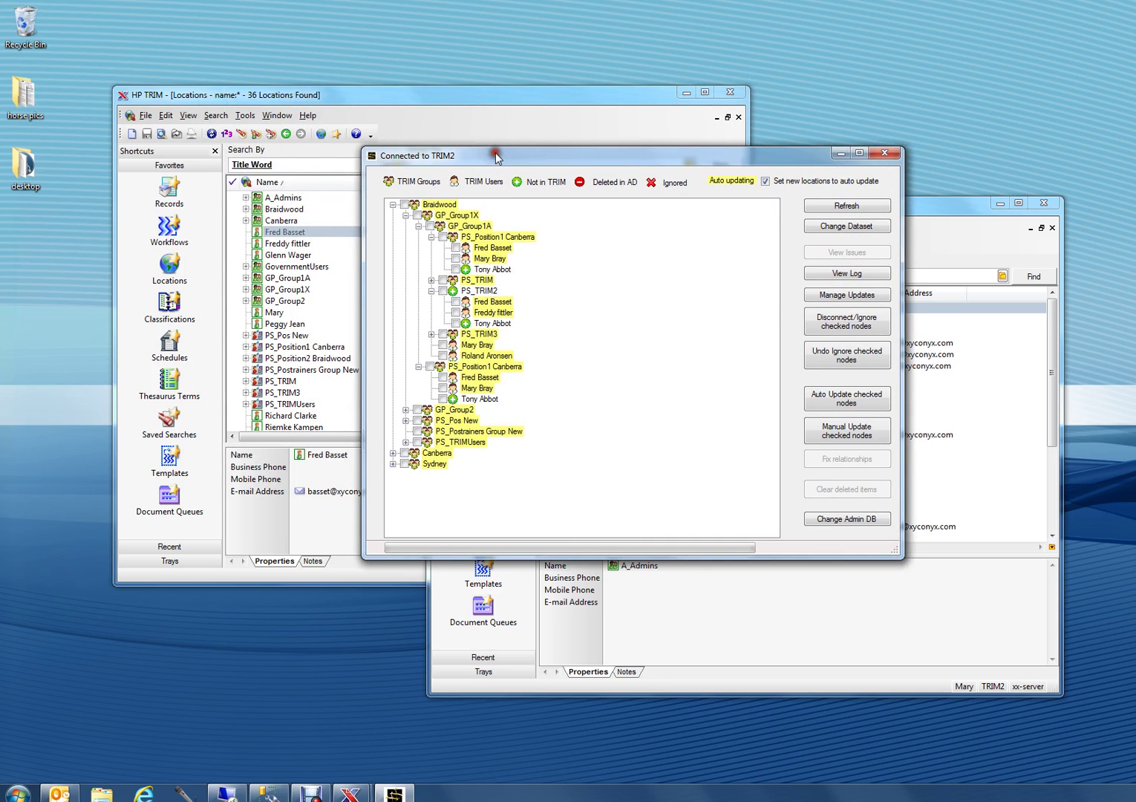
In Manage Updates, apply all pending new objects and all pending new relationships to TRIM2
left_click(849, 301)
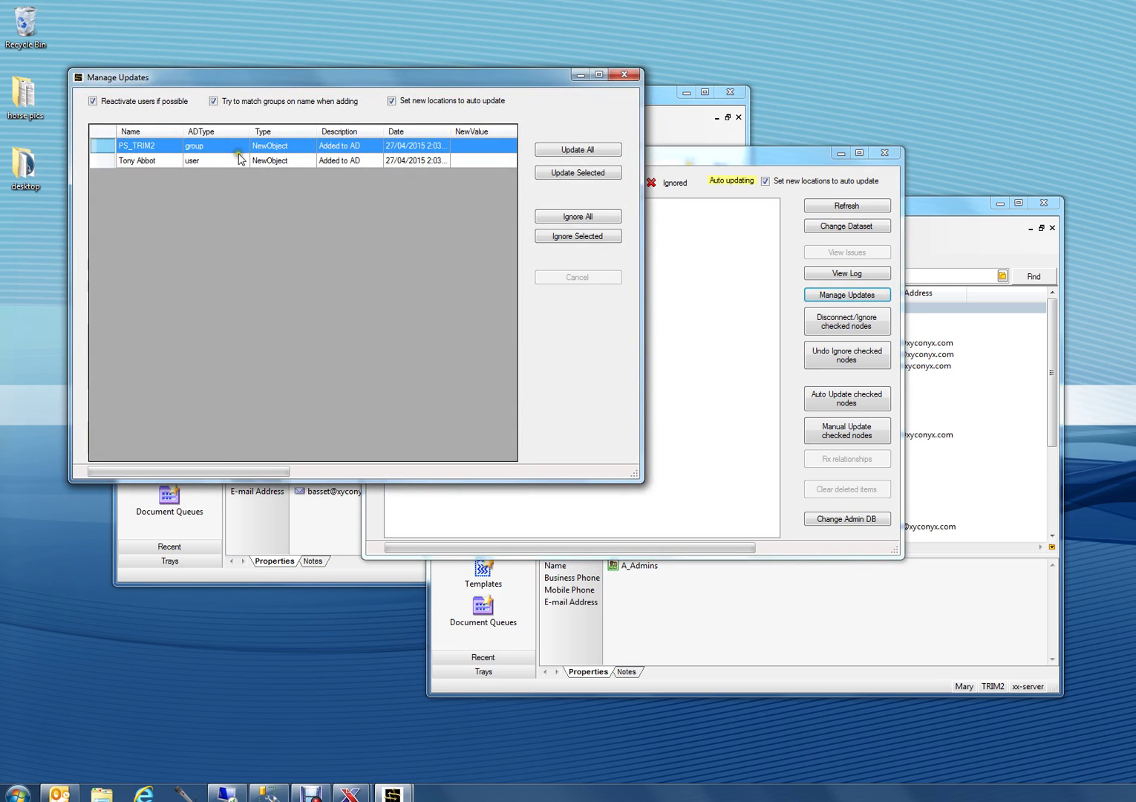
left_click(573, 151)
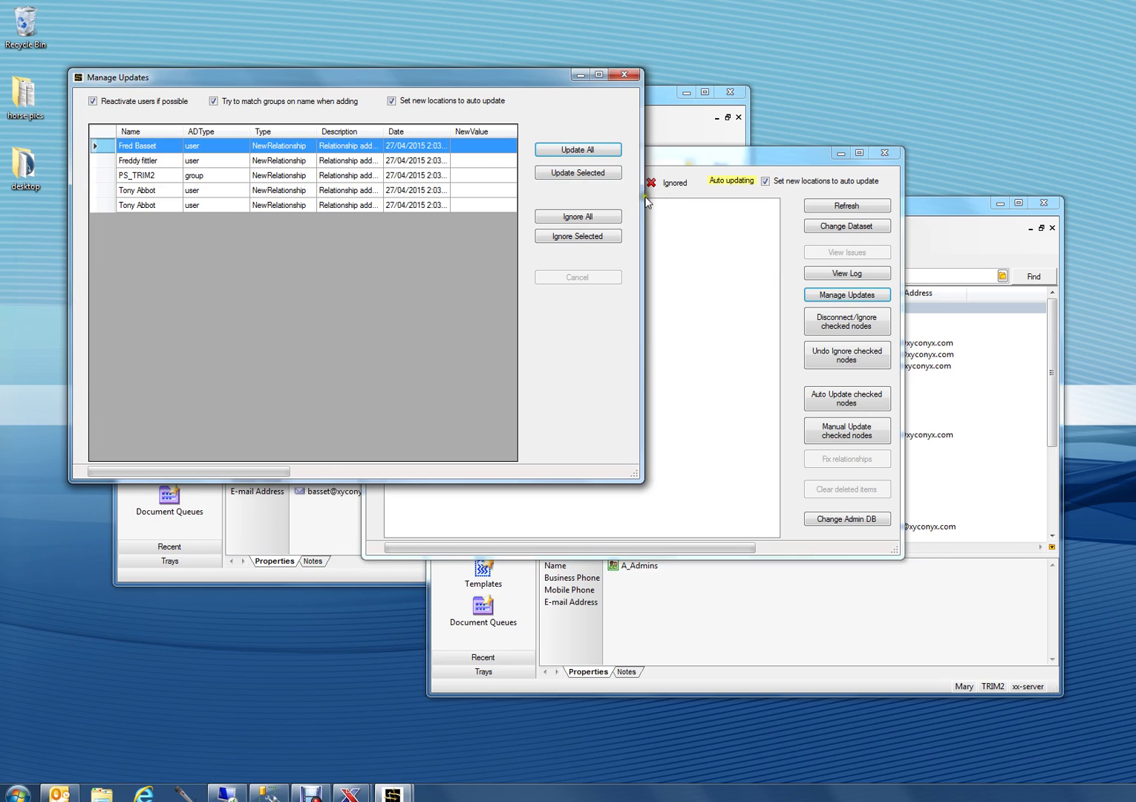
left_click(586, 151)
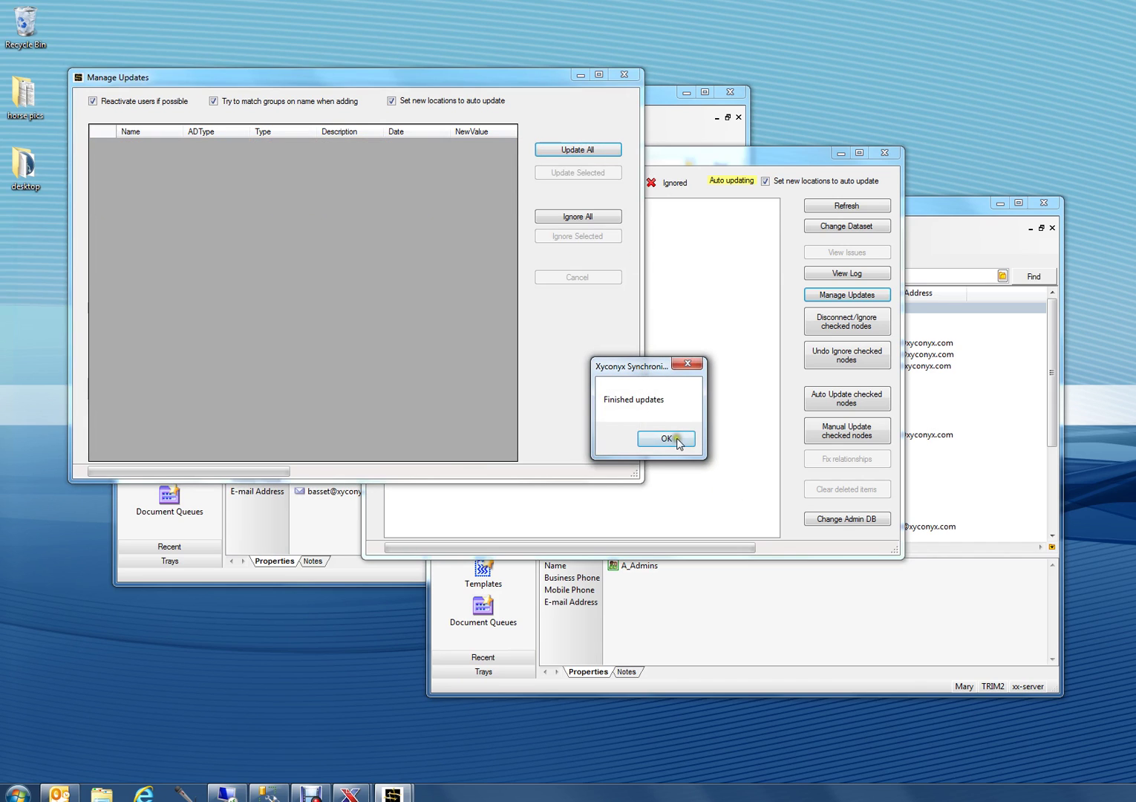
left_click(666, 438)
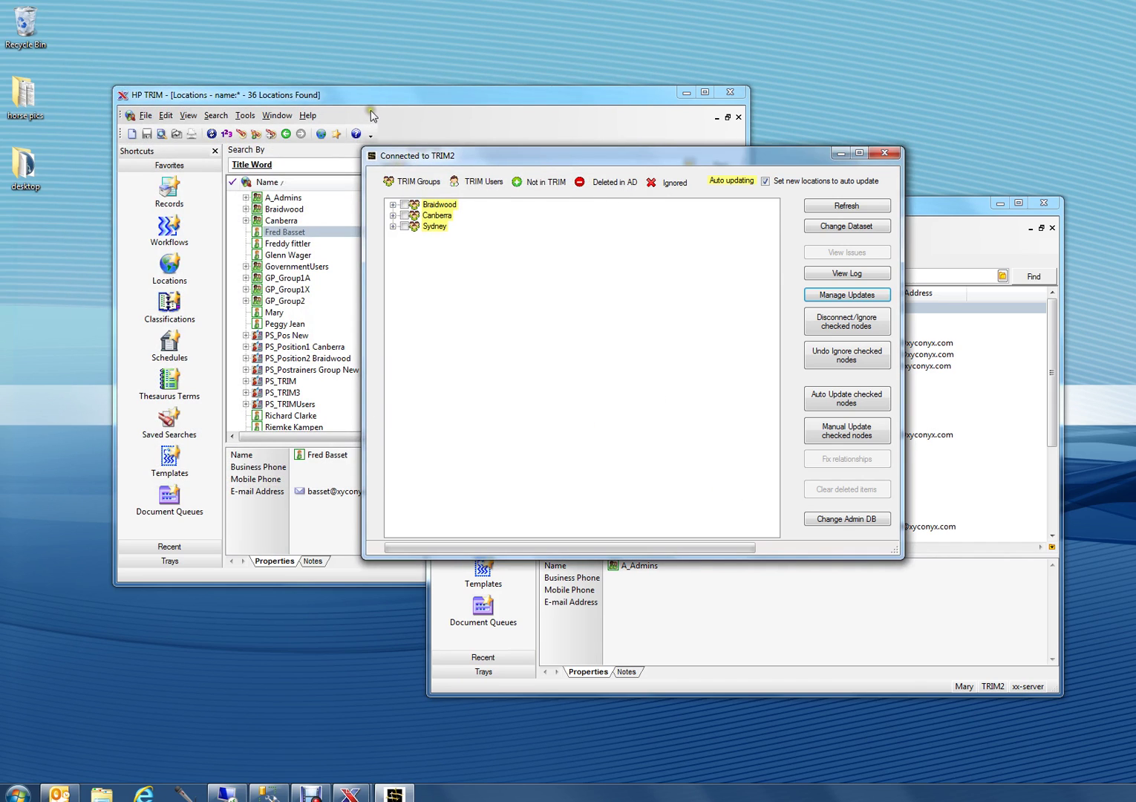
Switch to the TRIM2 location list in HP TRIM and examine the new user's Member Of associations
left_click(932, 213)
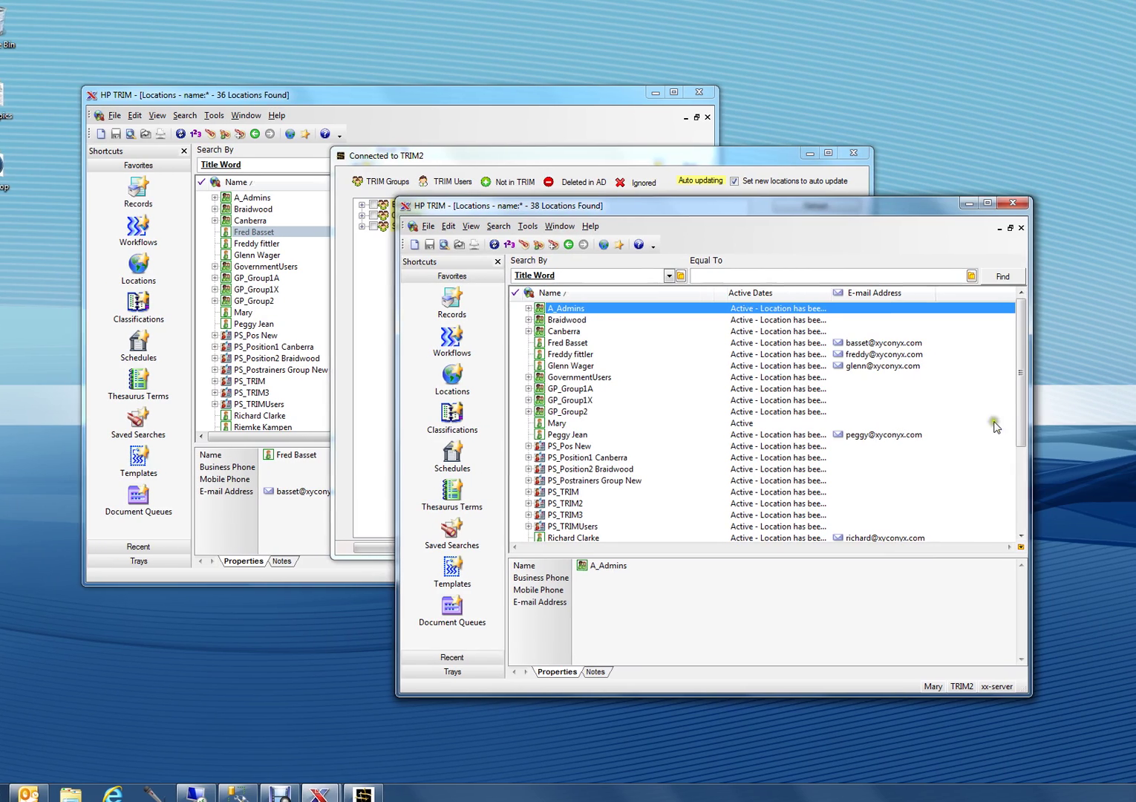
left_click_drag(1023, 410, 1012, 520)
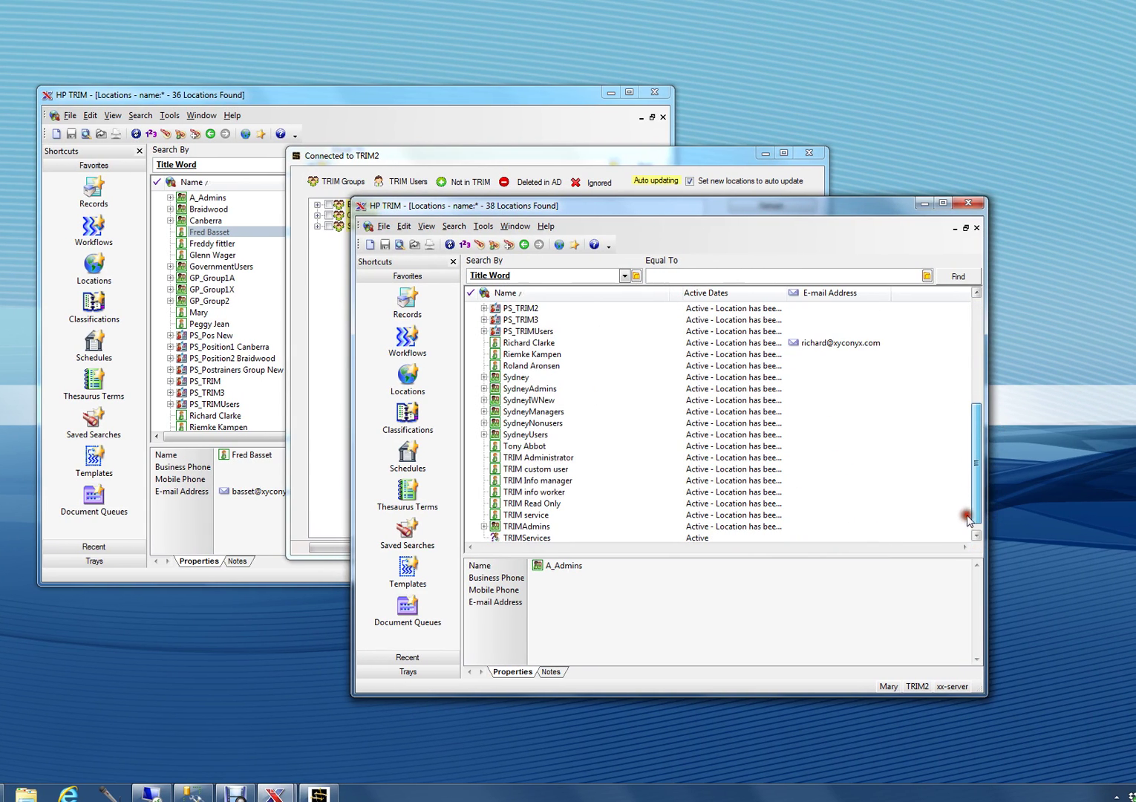
double_click(528, 448)
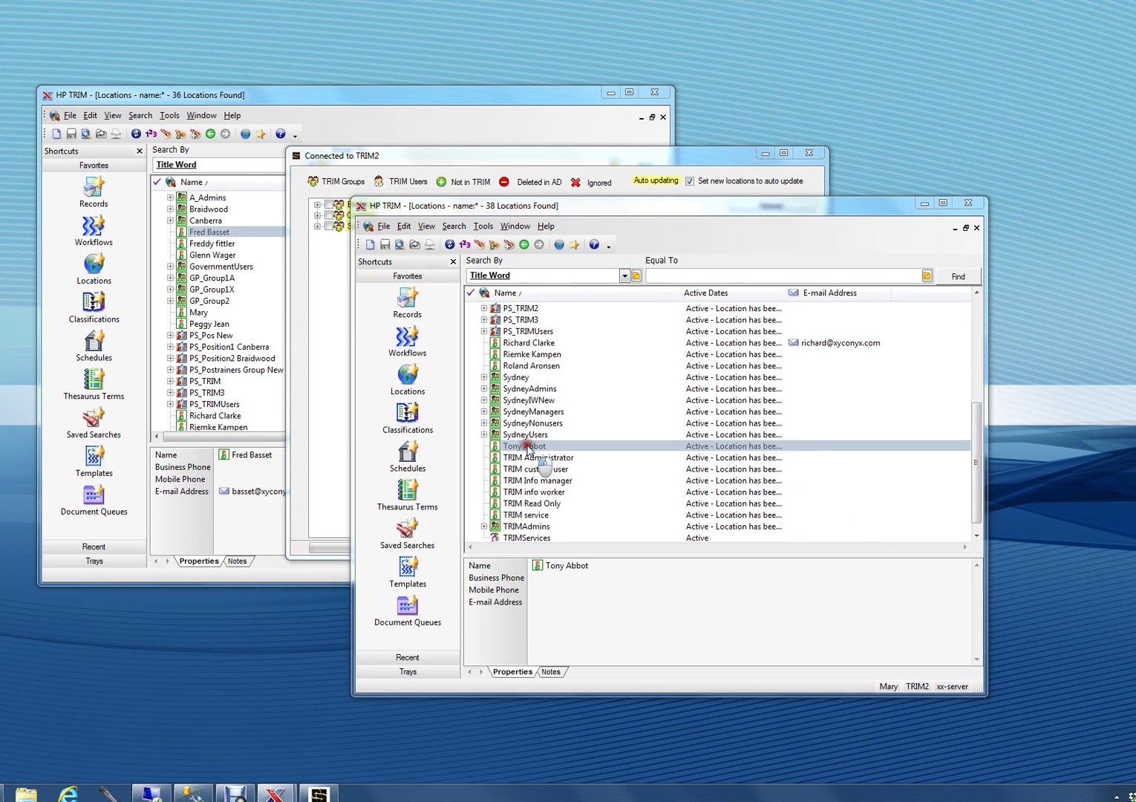
left_click(782, 285)
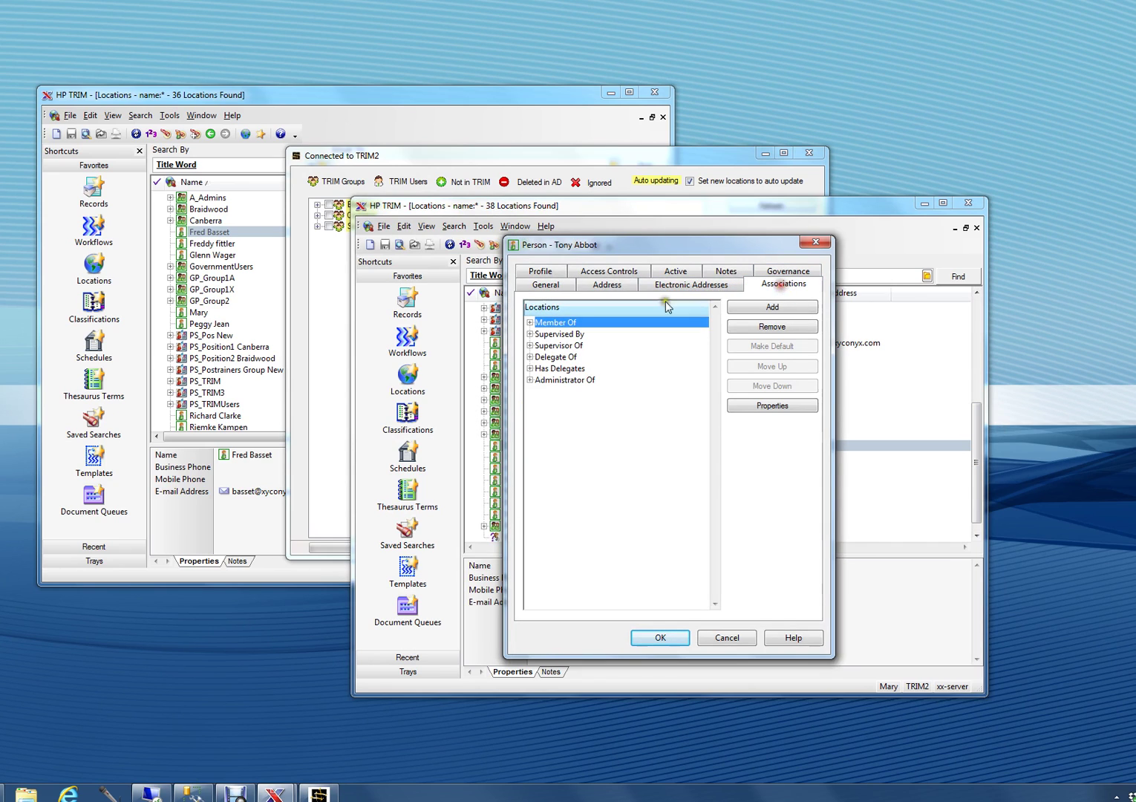
left_click(530, 322)
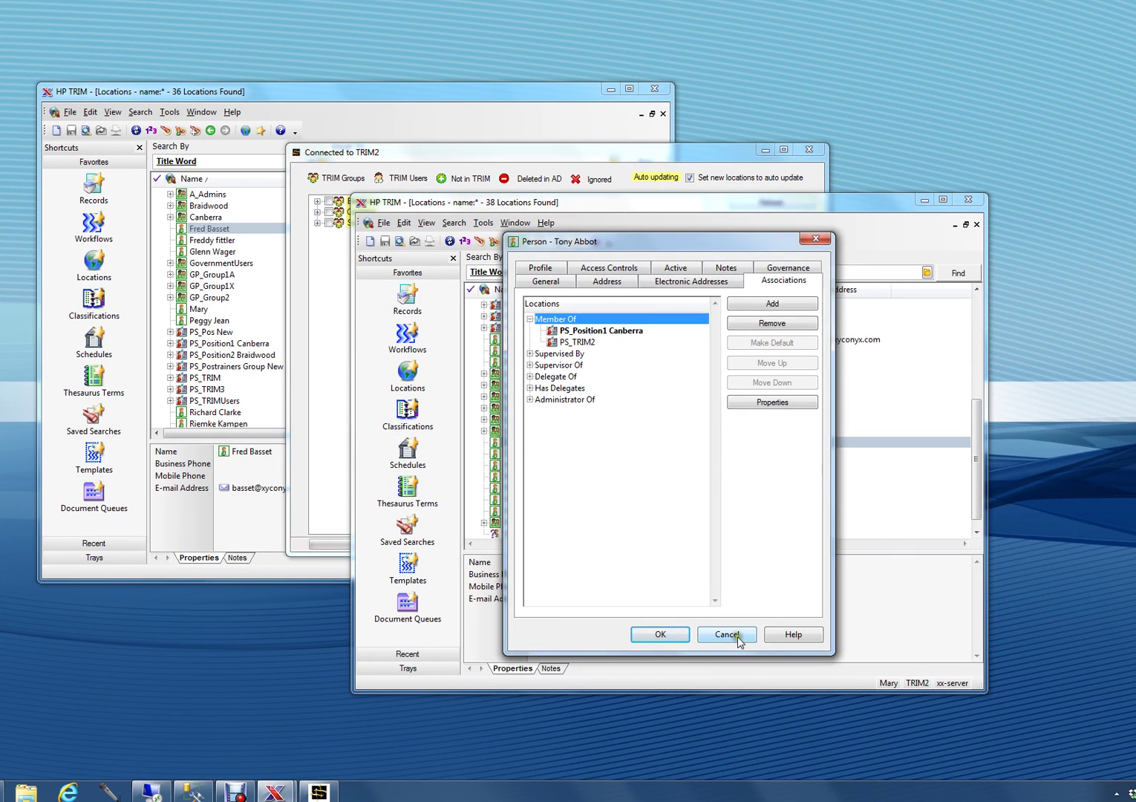
left_click(726, 634)
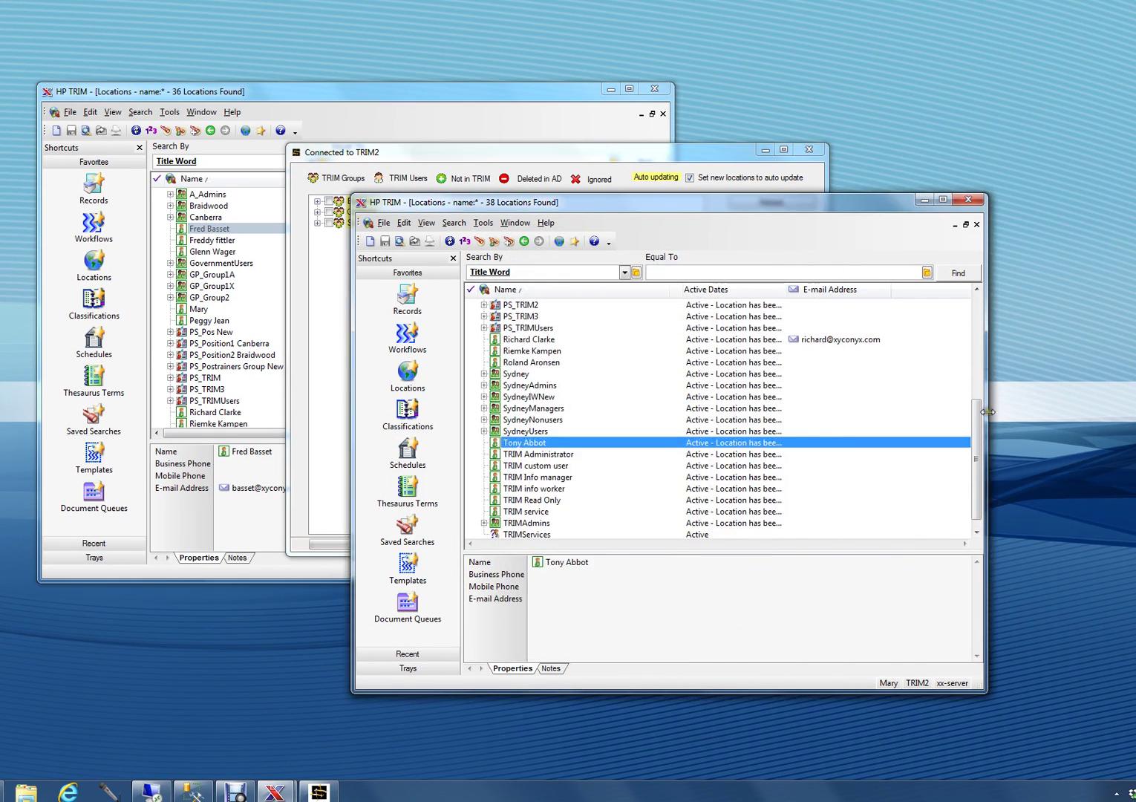
Examine the members of PS_TRIM2 in the TRIM2 location list, collapse the group, and minimise that window
scroll(980, 421, "up", 1)
scroll(980, 421, "up", 1)
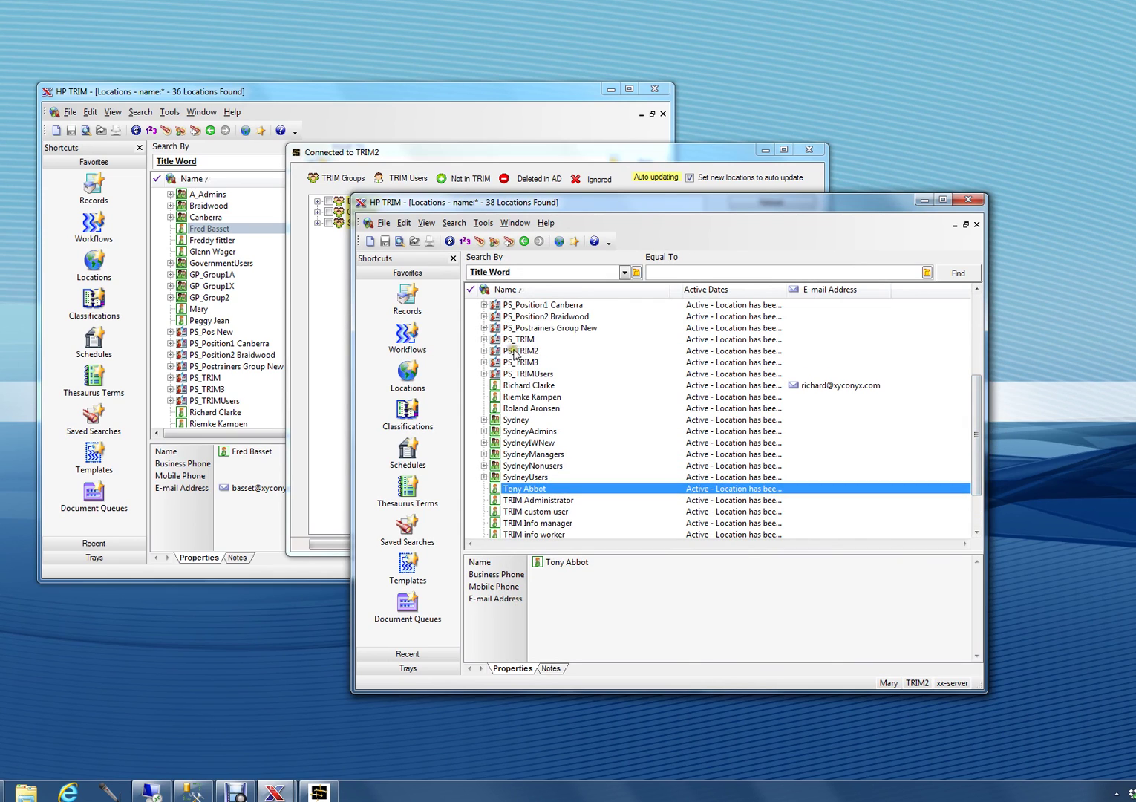
left_click(512, 351)
left_click(483, 350)
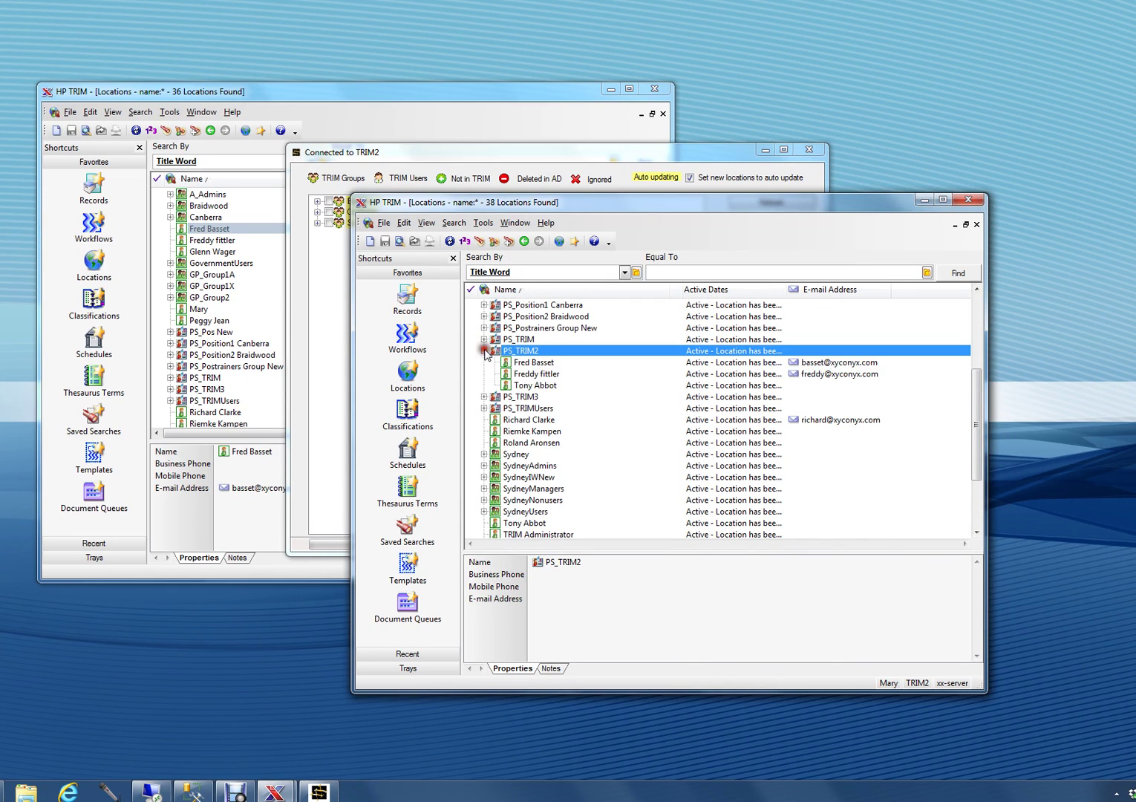
left_click(528, 362)
left_click(529, 375)
left_click(529, 386)
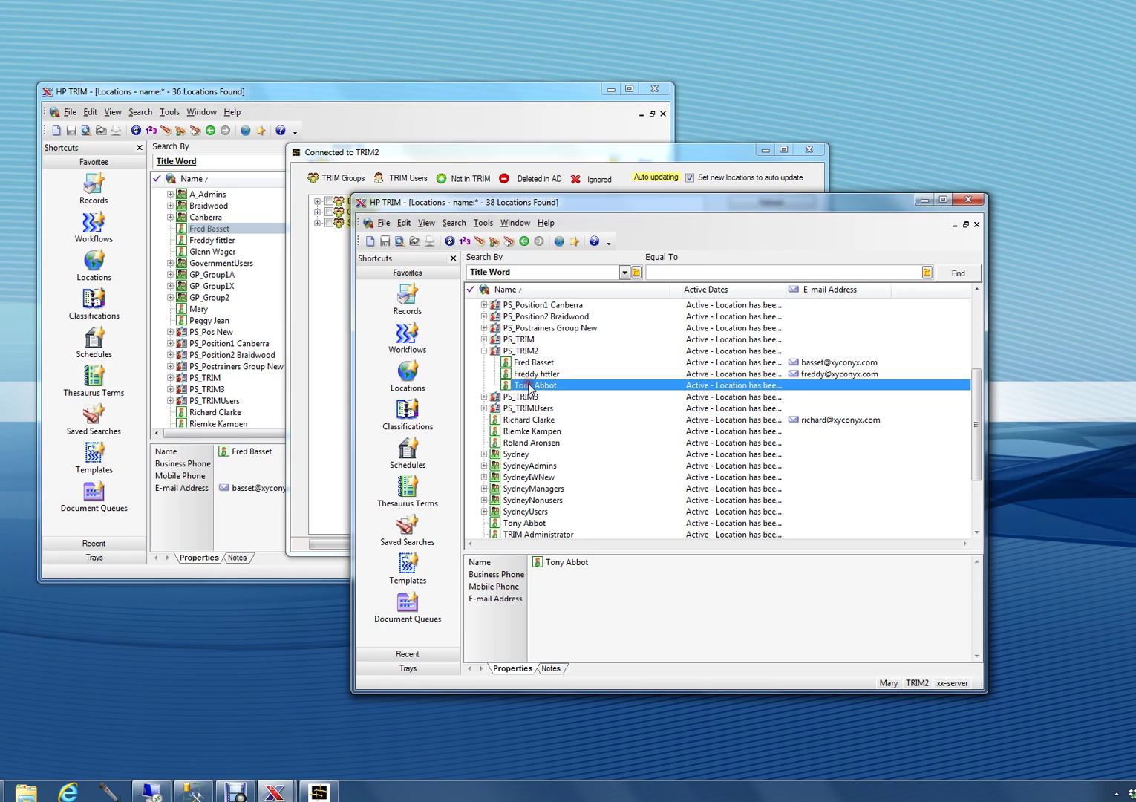
left_click(484, 350)
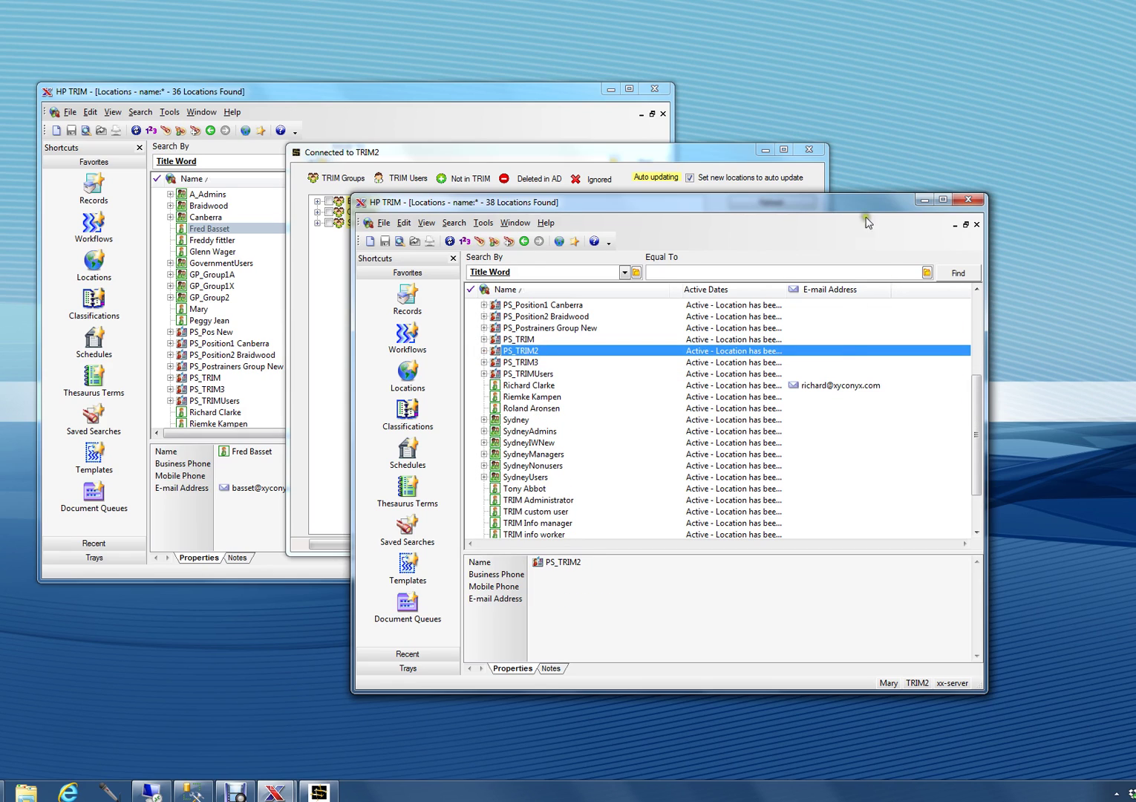
left_click(924, 199)
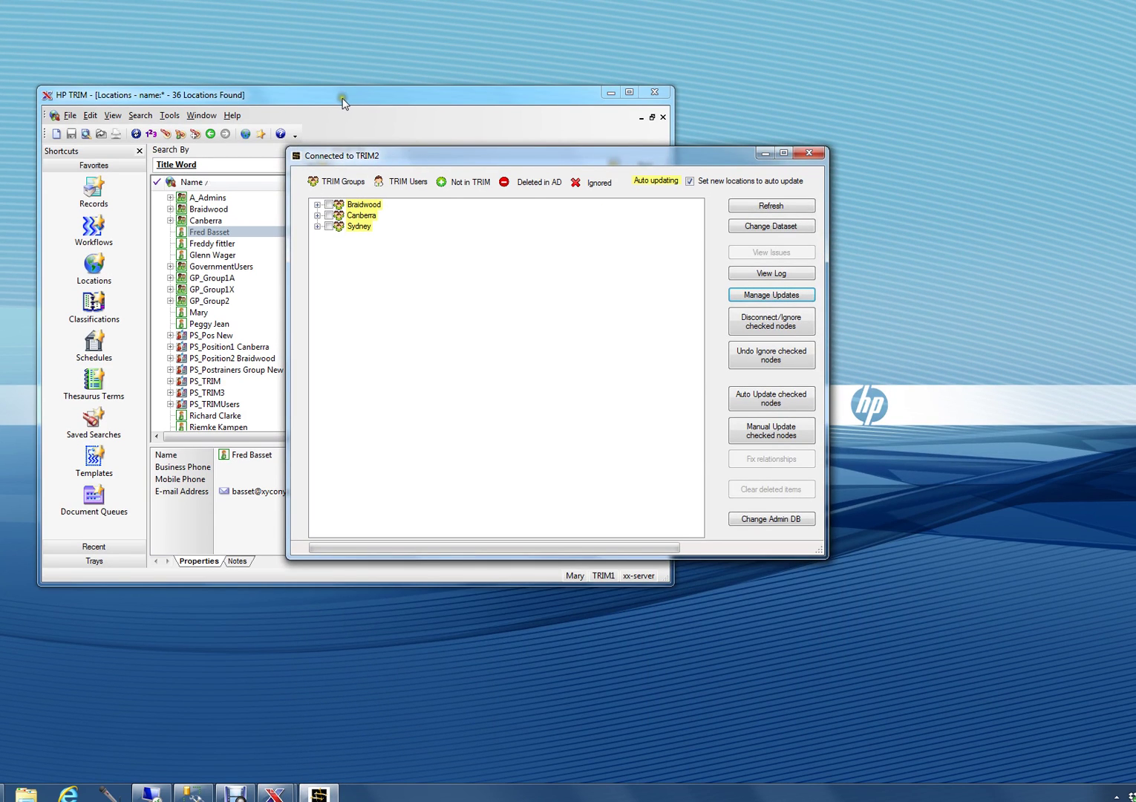
Return from the TRIM1 location list to the synchroniser and change its connected dataset to TRIM1
left_click(343, 103)
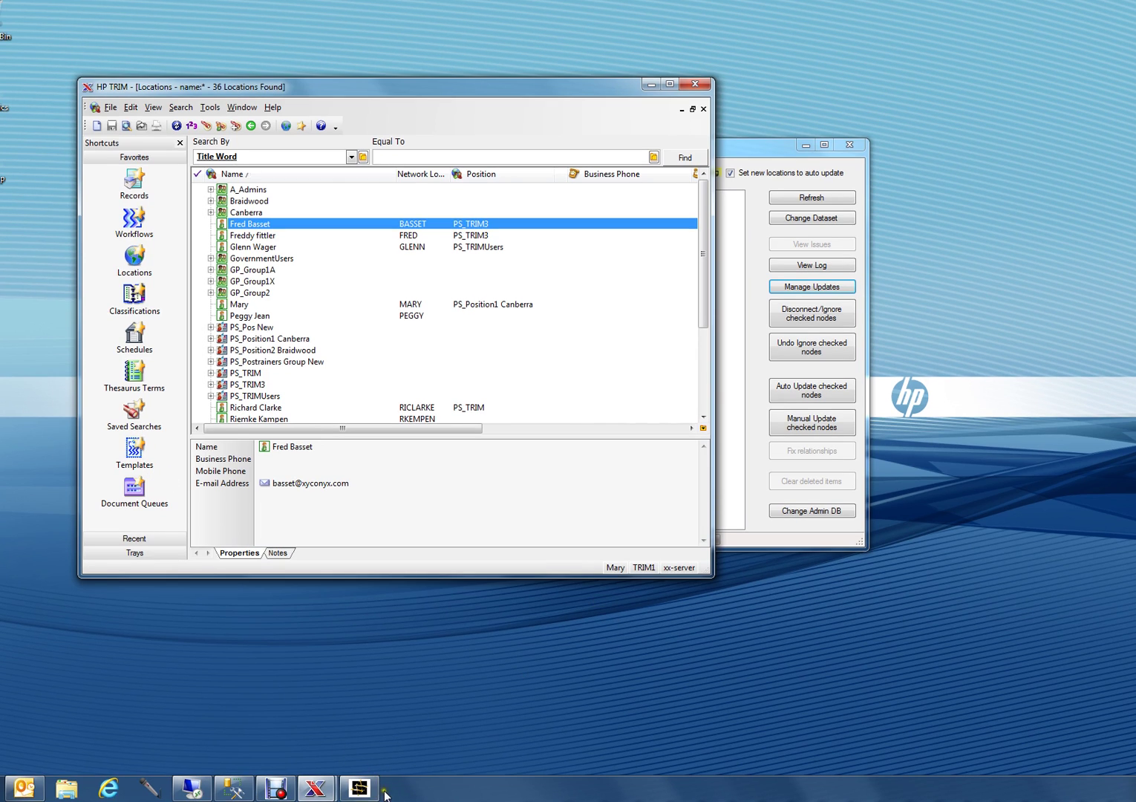
left_click(358, 787)
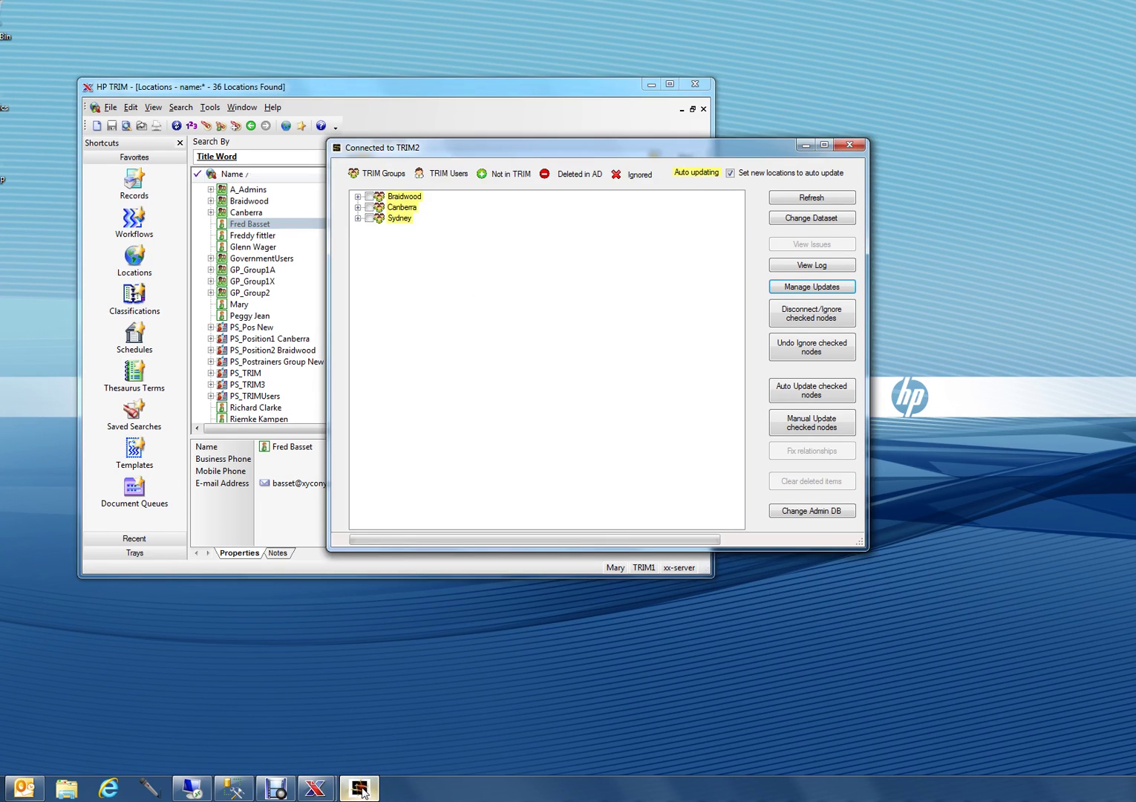
left_click(830, 229)
double_click(854, 115)
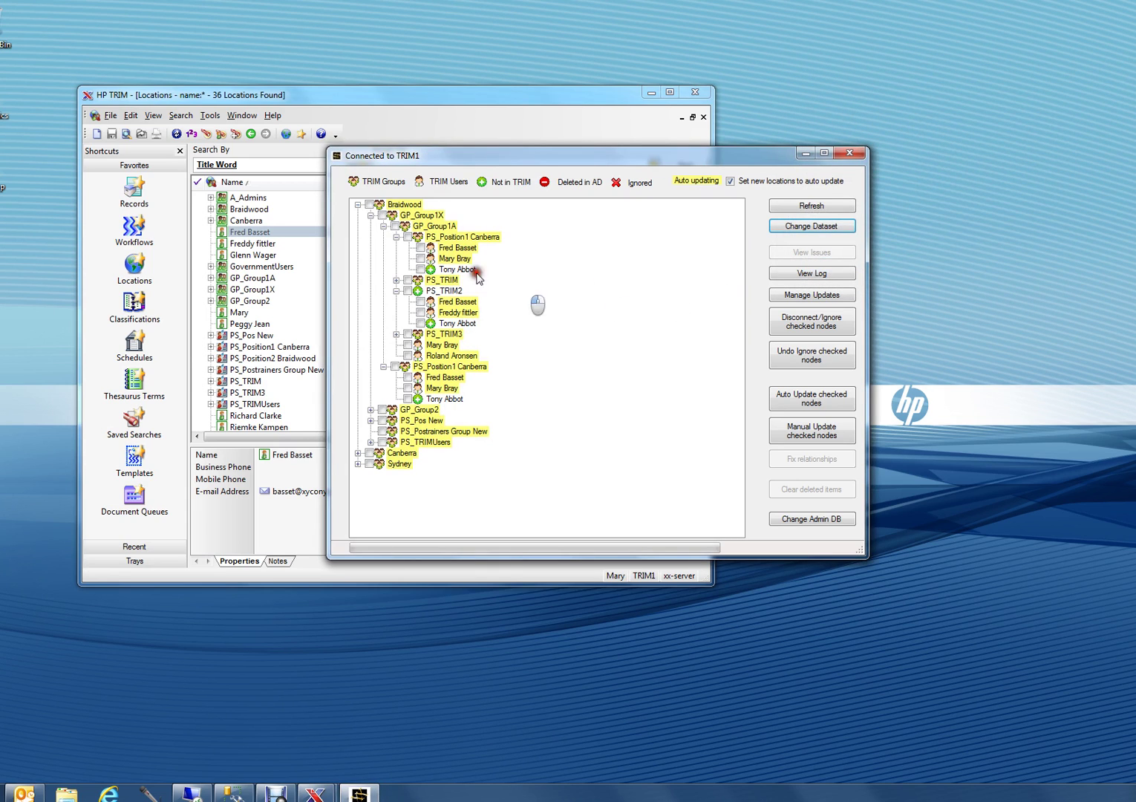
Disconnect and ignore the new user not in TRIM under PS_Position1 Canberra in the TRIM1 dataset
left_click(420, 269)
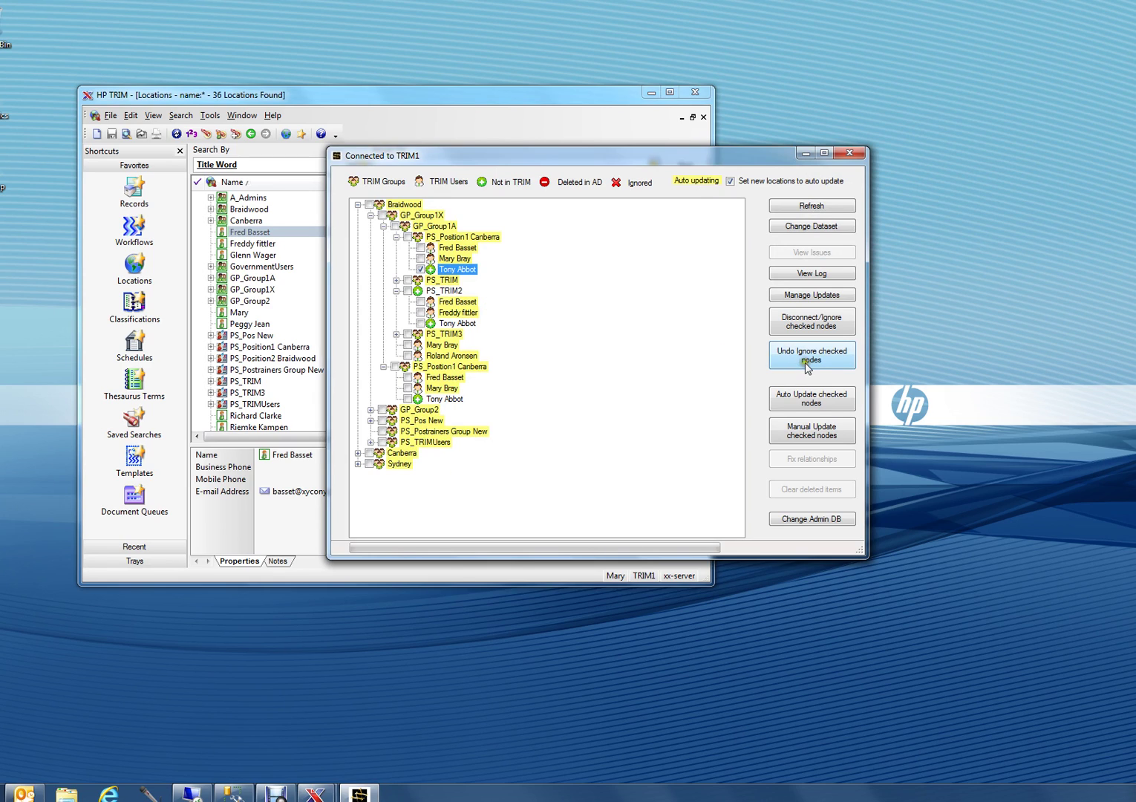
left_click(821, 331)
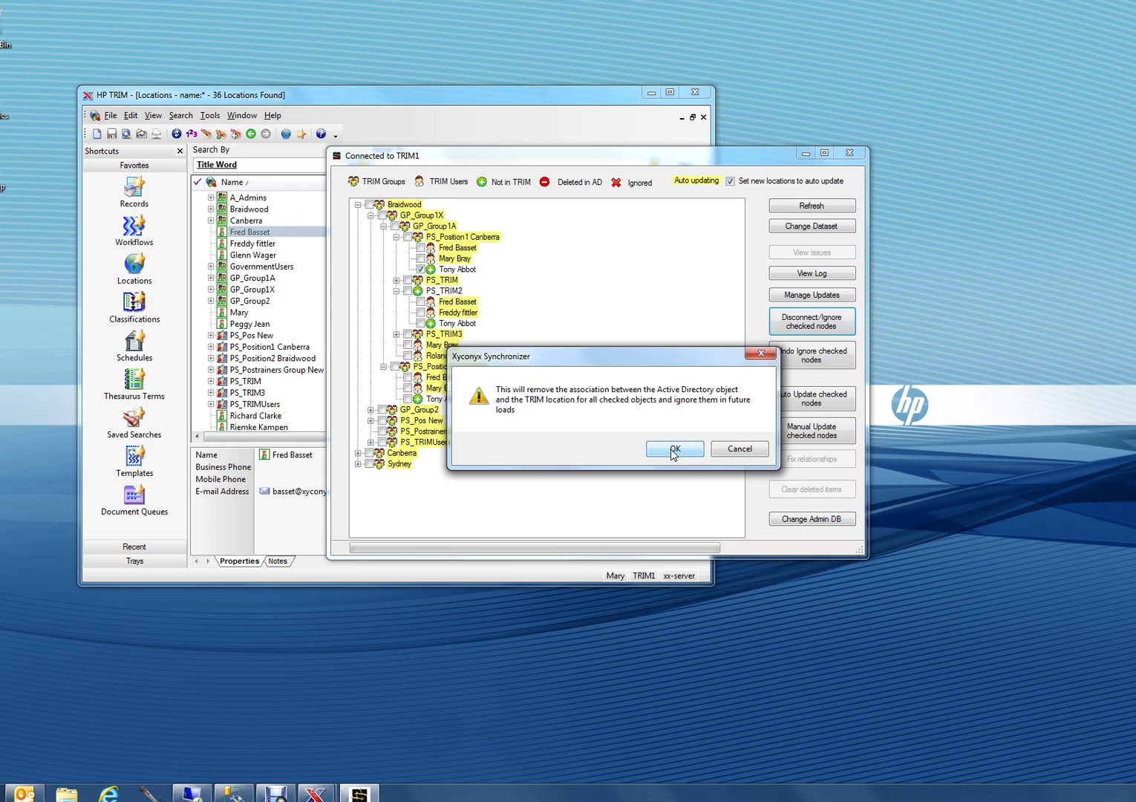
left_click(674, 449)
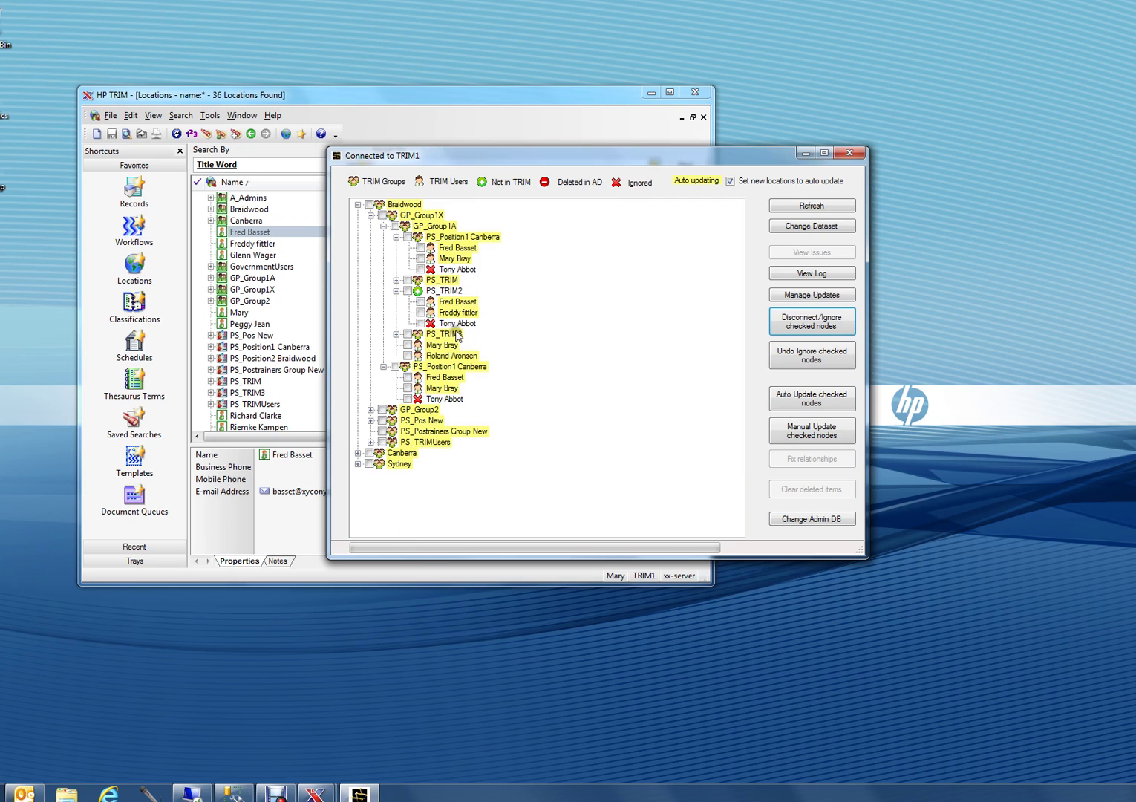
In Manage Updates, apply the pending new PS_TRIM2 group and all pending new relationships to TRIM1
left_click(802, 298)
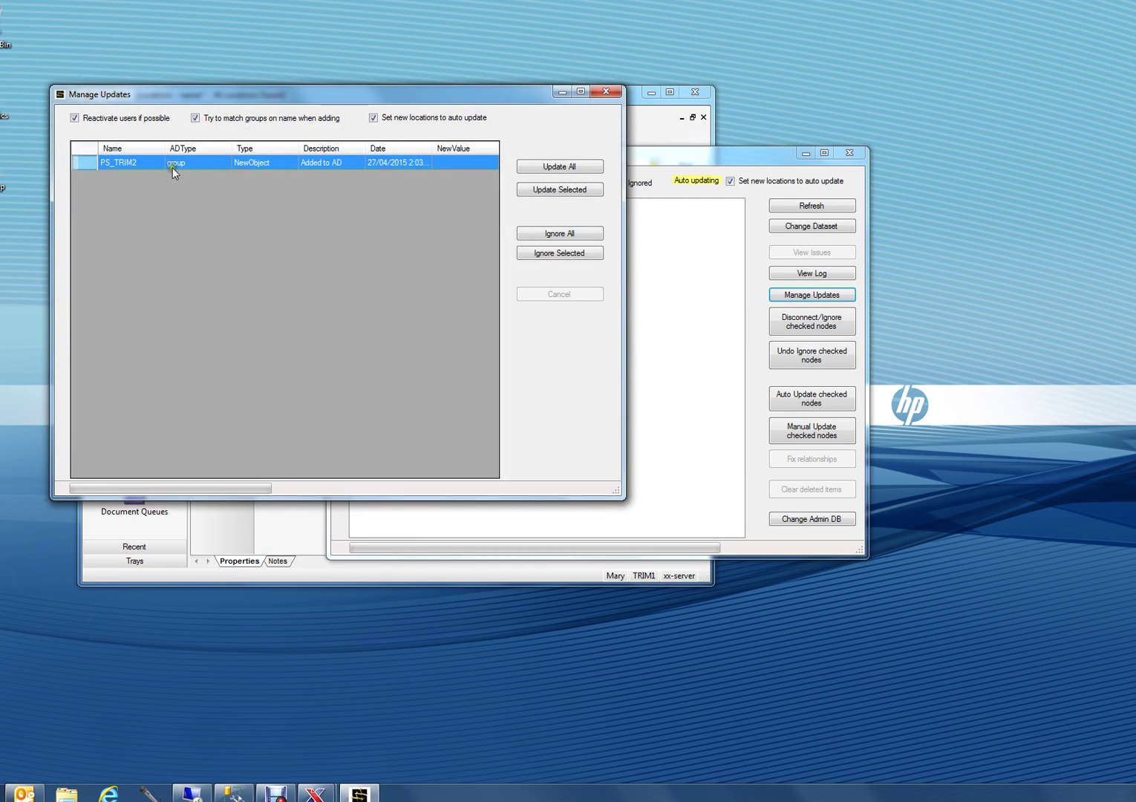
left_click(570, 169)
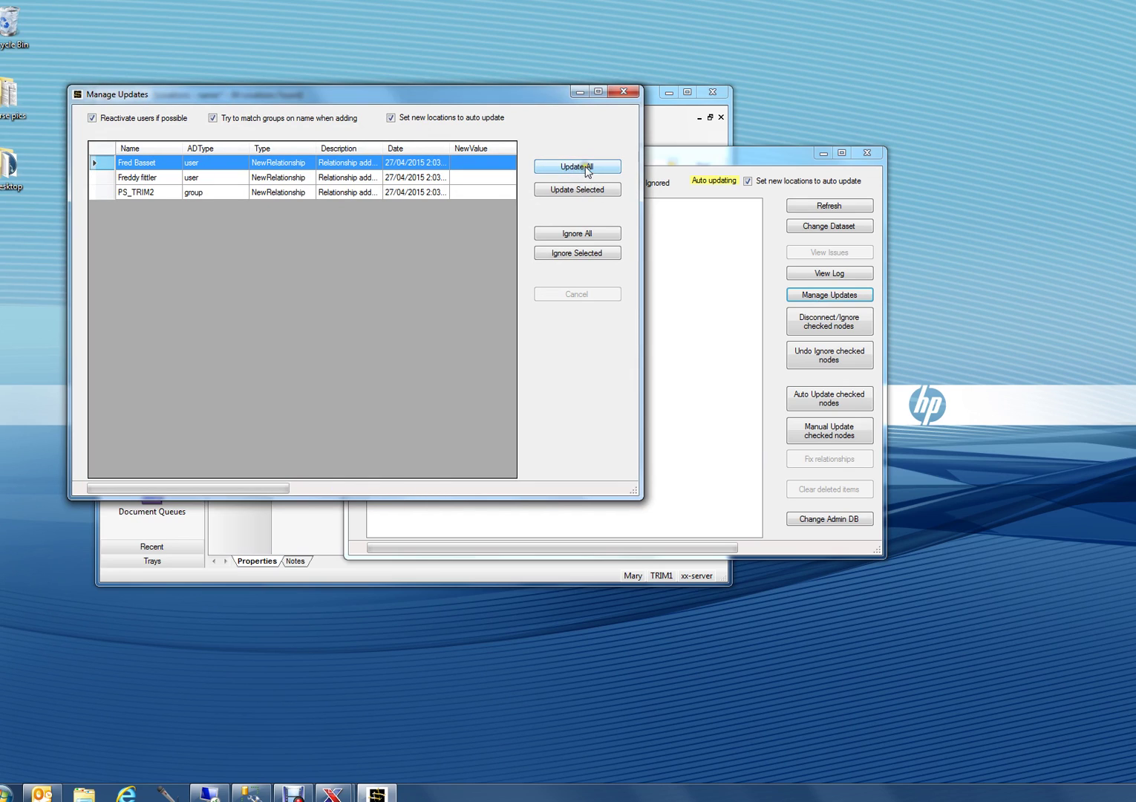
left_click(586, 169)
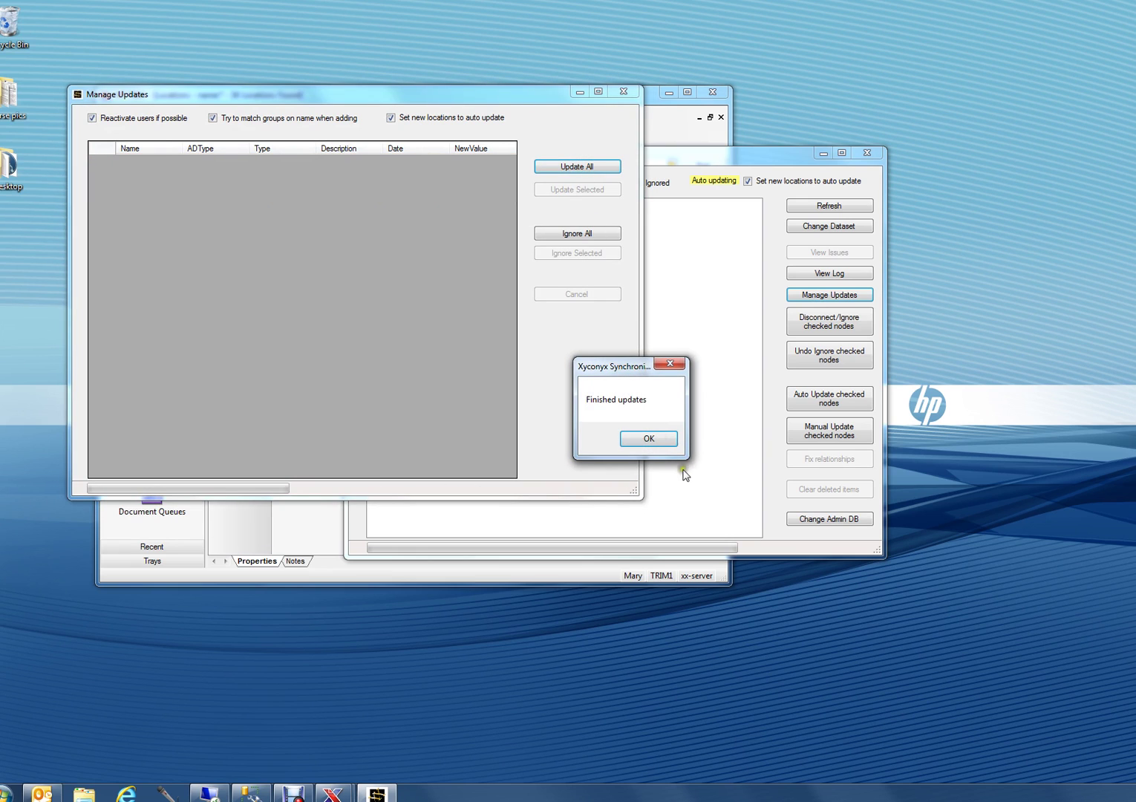
left_click(663, 436)
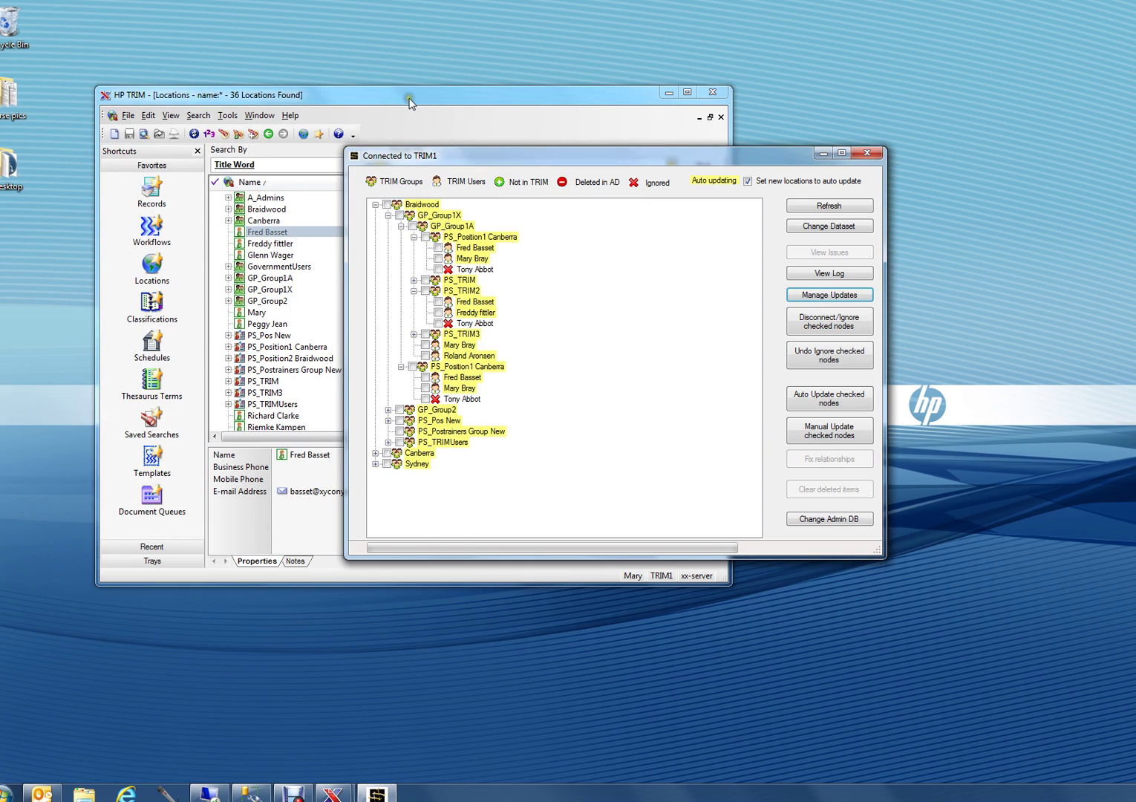
Refresh the TRIM1 location list in HP TRIM and examine the members of PS_TRIM2
left_click(409, 103)
key("F5")
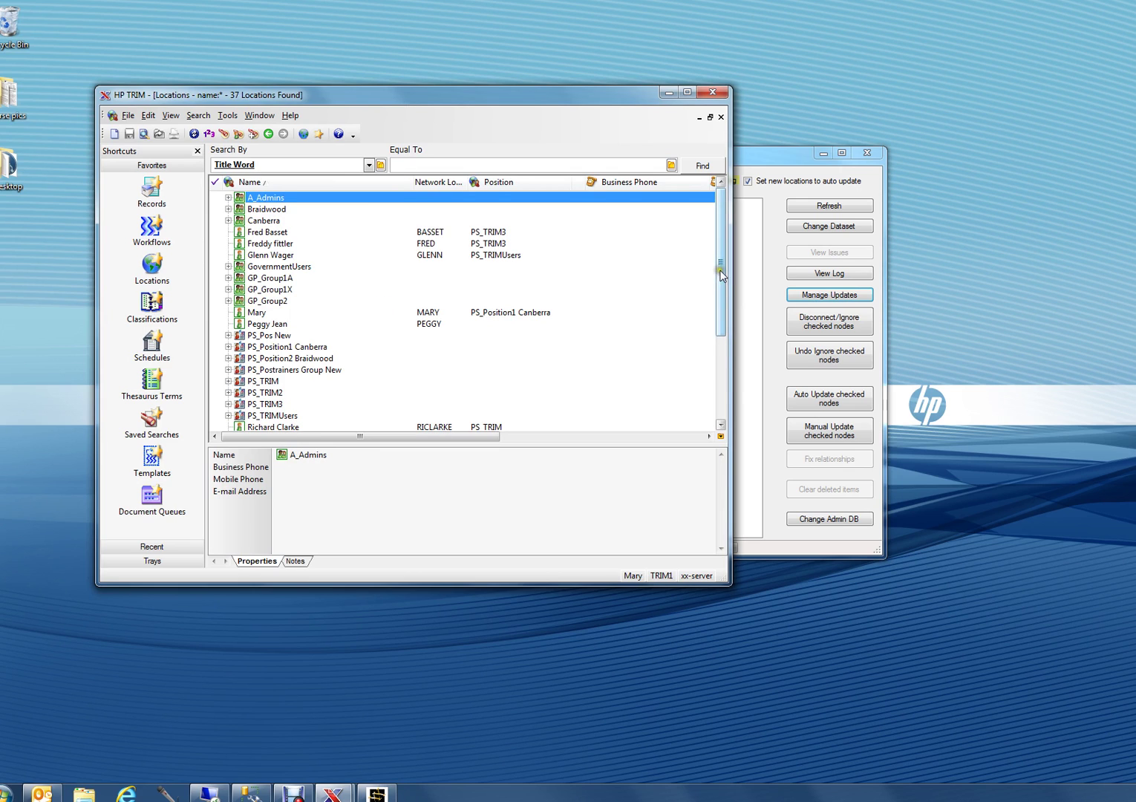
left_click_drag(711, 288, 717, 338)
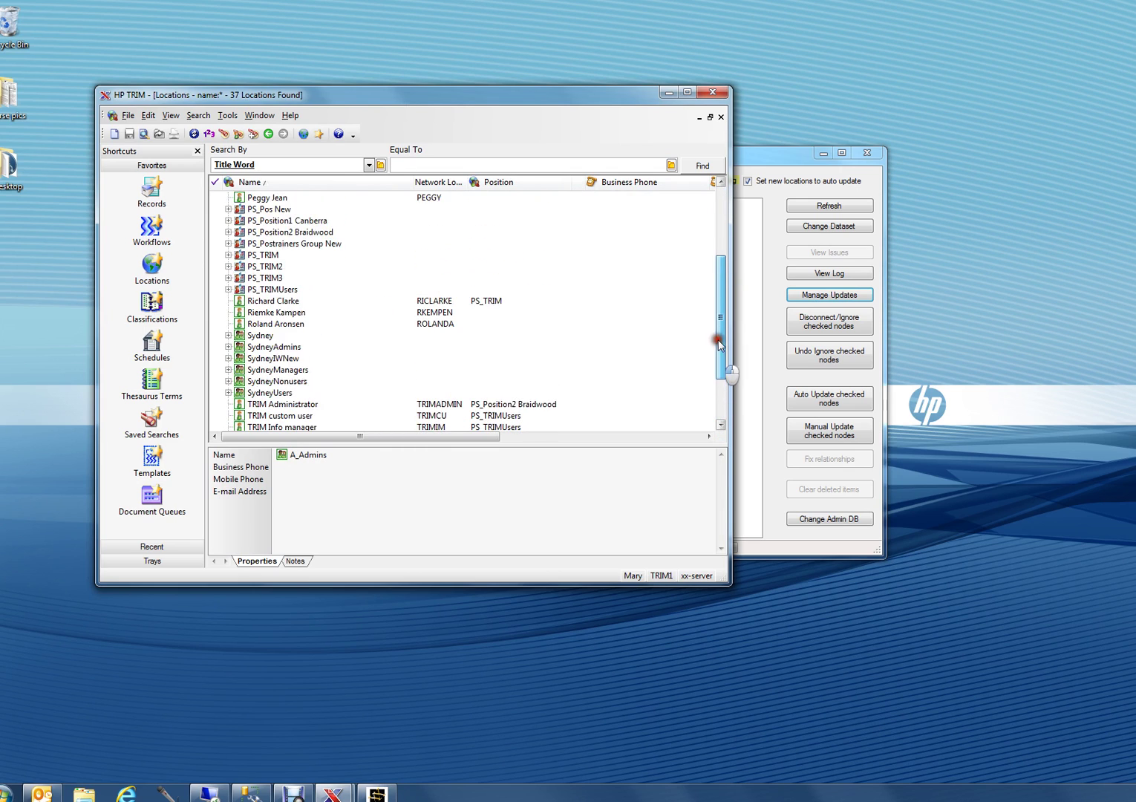
left_click(265, 266)
left_click(228, 266)
left_click(269, 278)
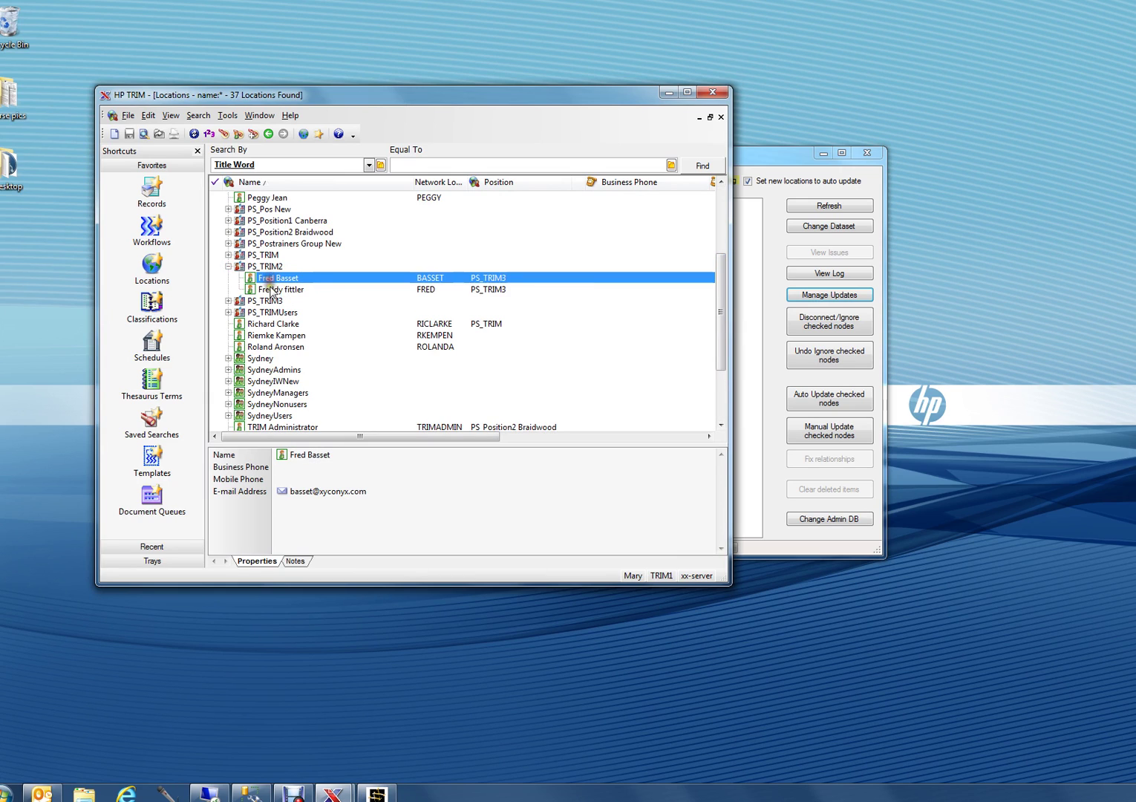
left_click(272, 290)
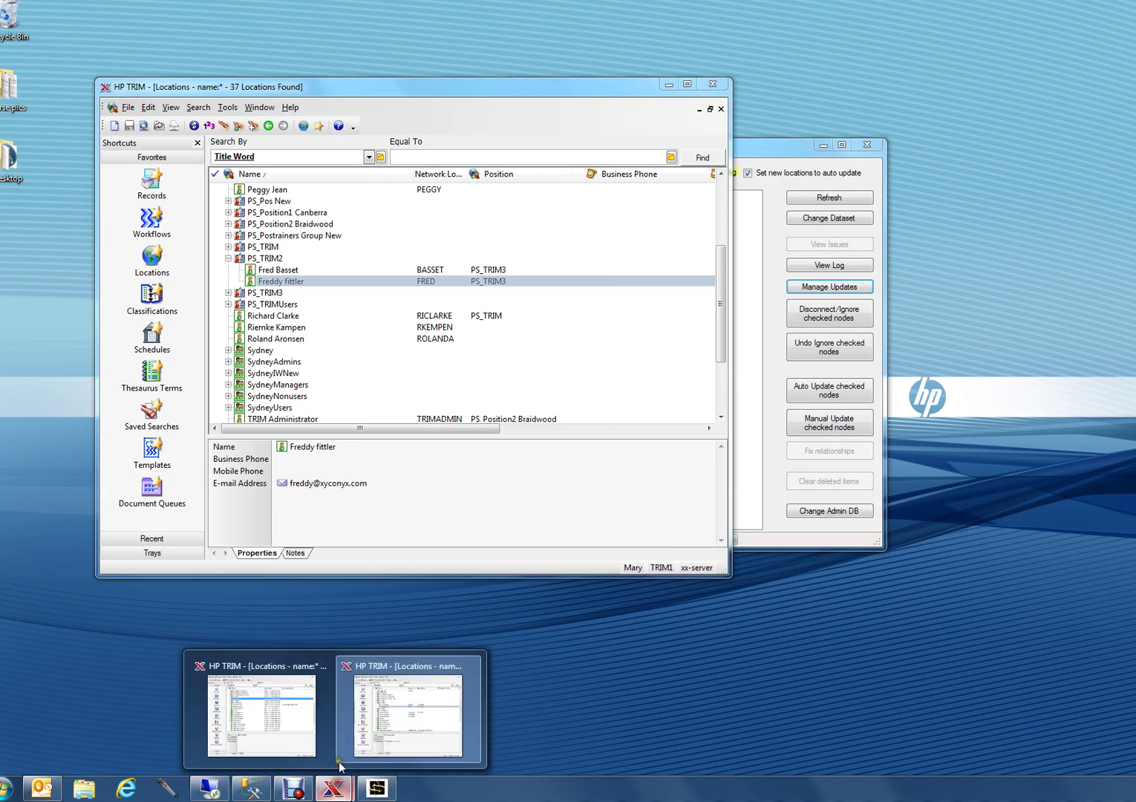
Compare the PS_TRIM2 members in the TRIM2 location list with those in TRIM1, and return to the synchroniser window
left_click(288, 732)
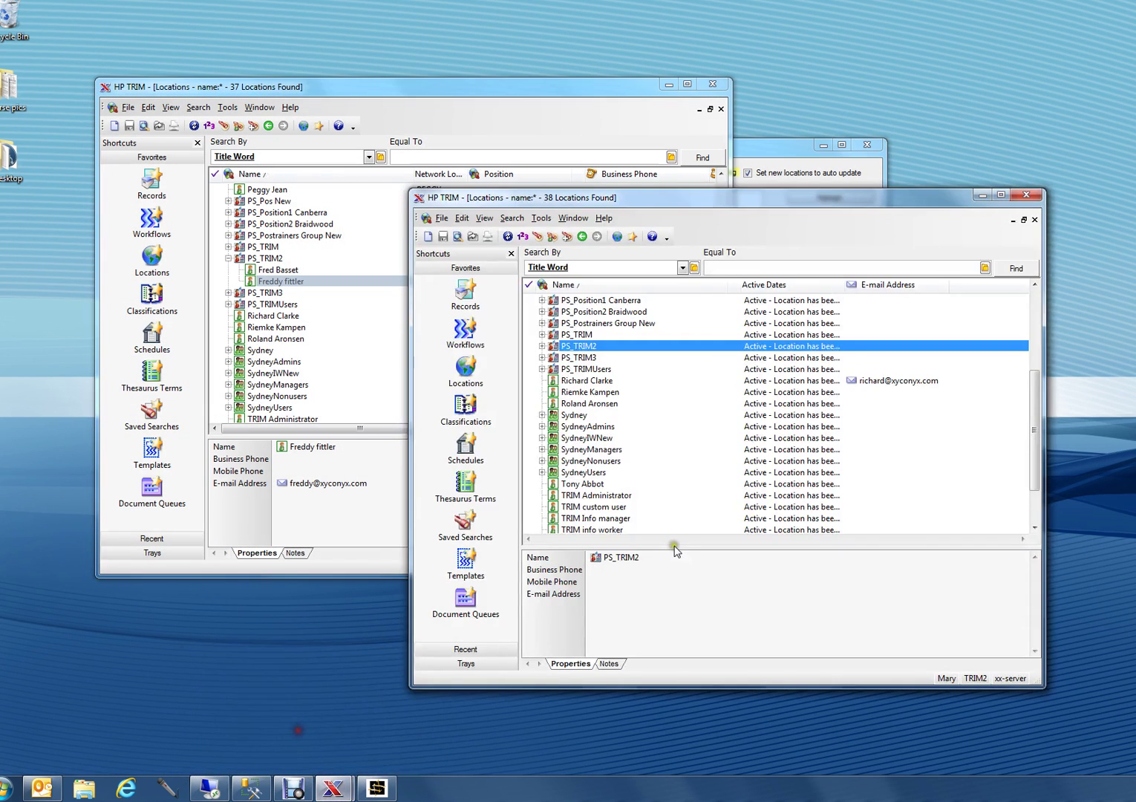
left_click(542, 346)
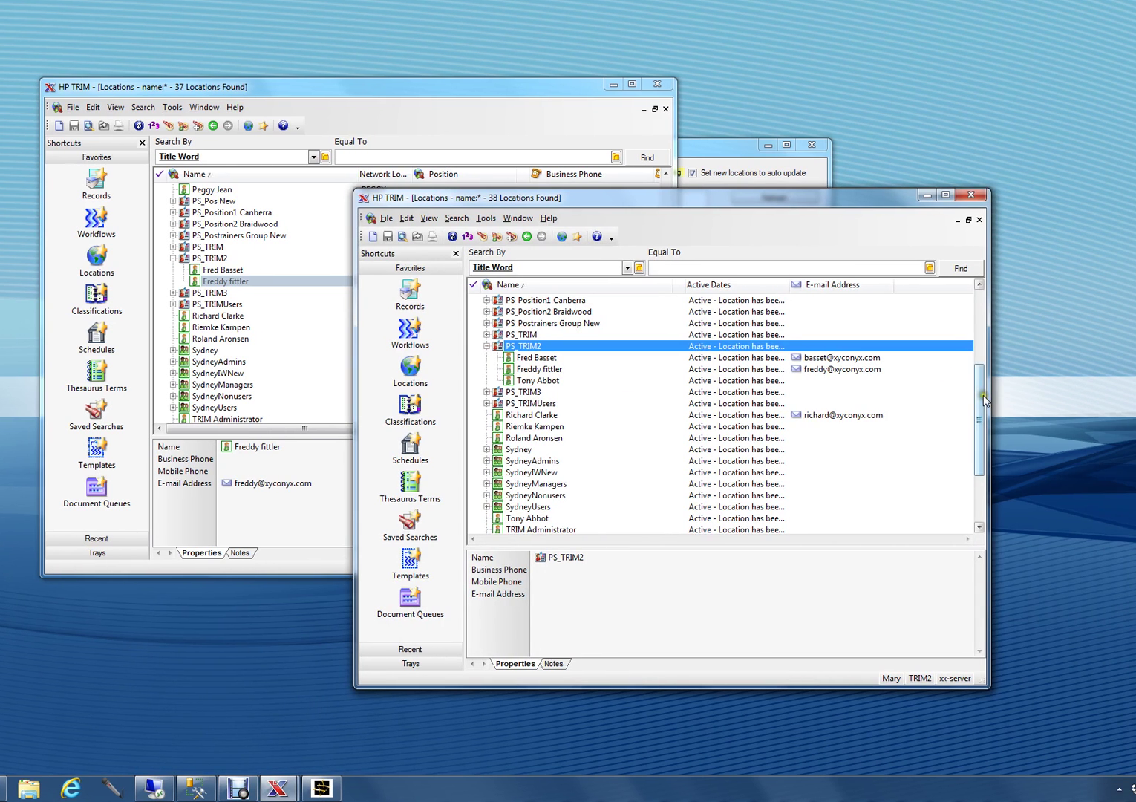
left_click_drag(1038, 394, 978, 436)
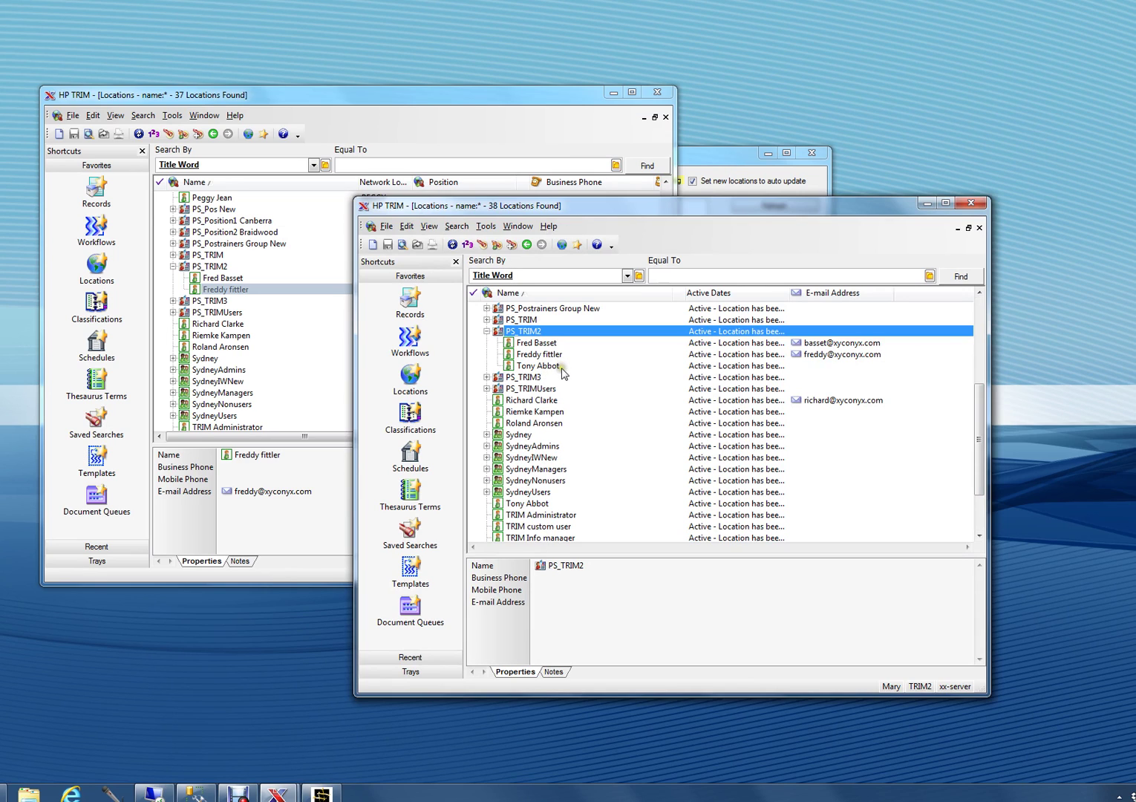
left_click(338, 93)
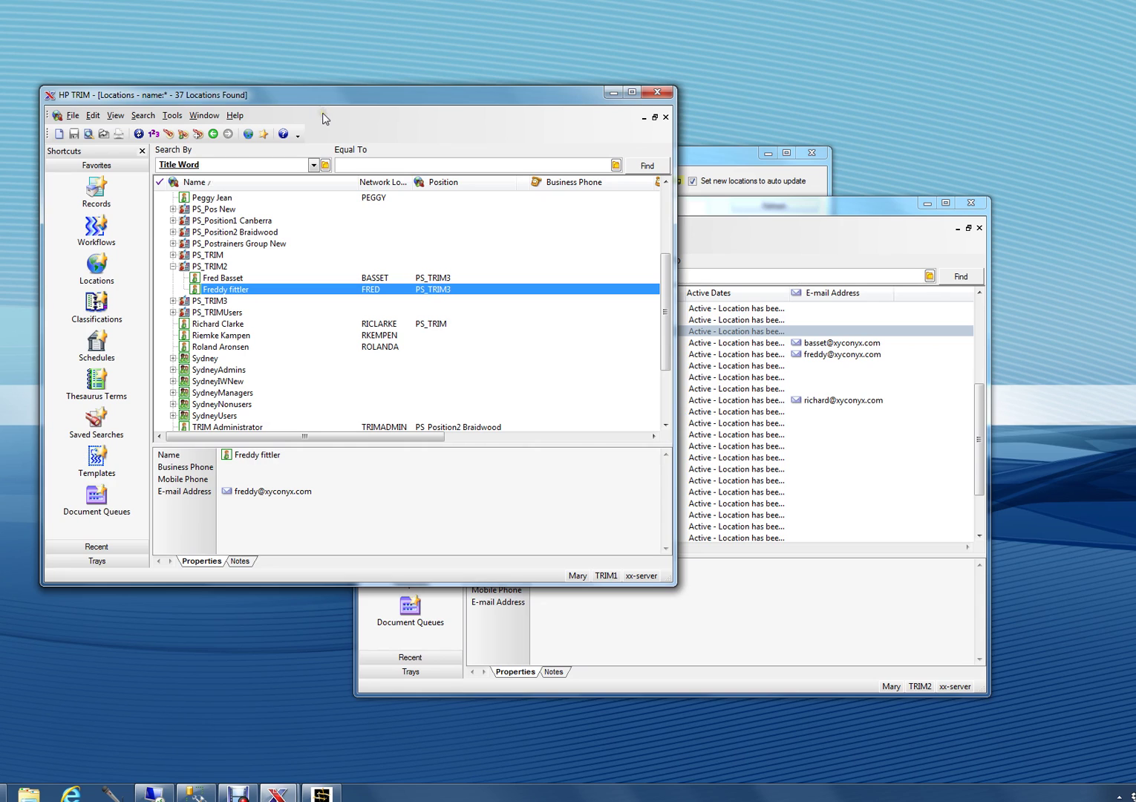
left_click(716, 161)
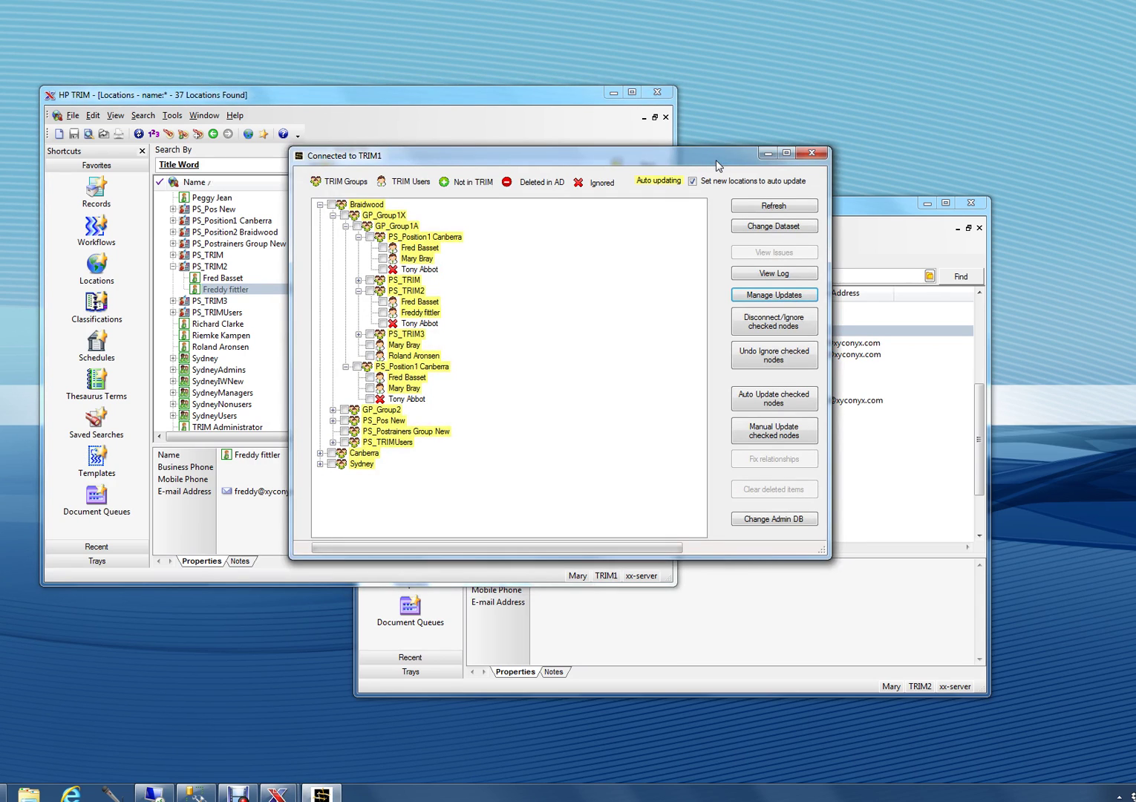